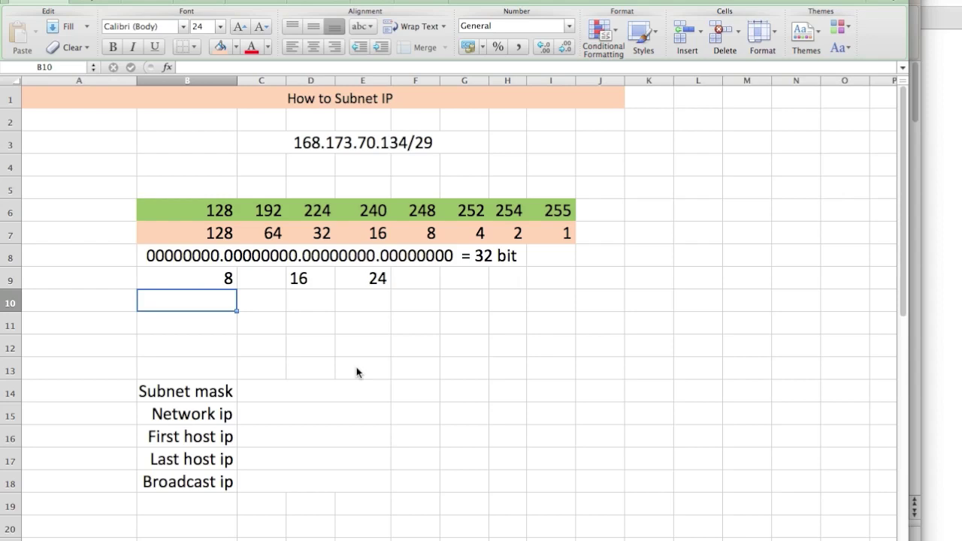
Review the mask values and step through the empty Subnet mask to Broadcast ip result cells.
drag(223, 210, 566, 239)
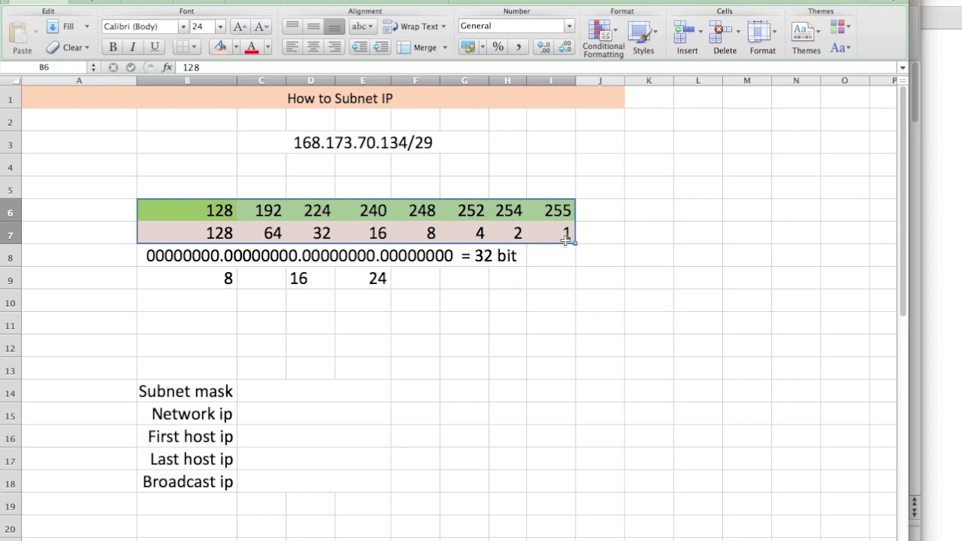
click(507, 301)
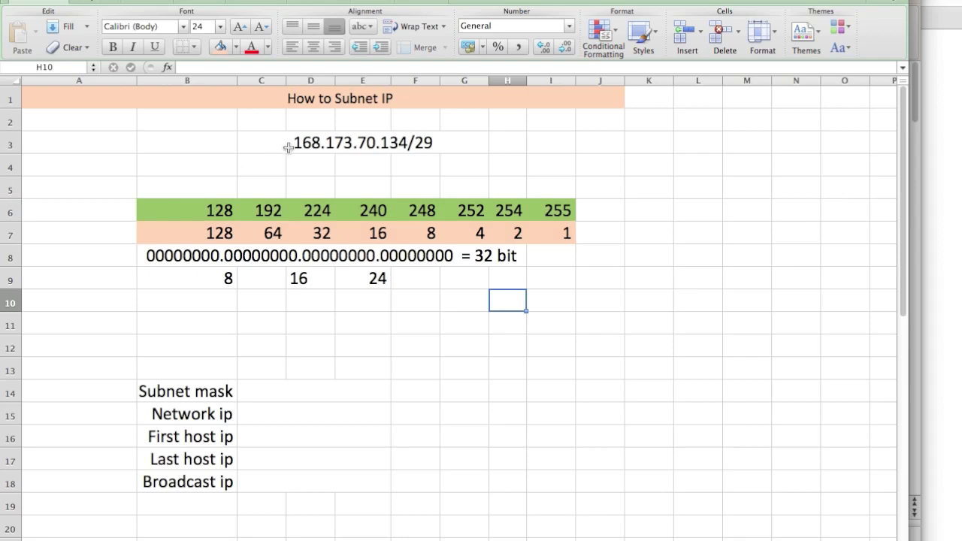
click(374, 142)
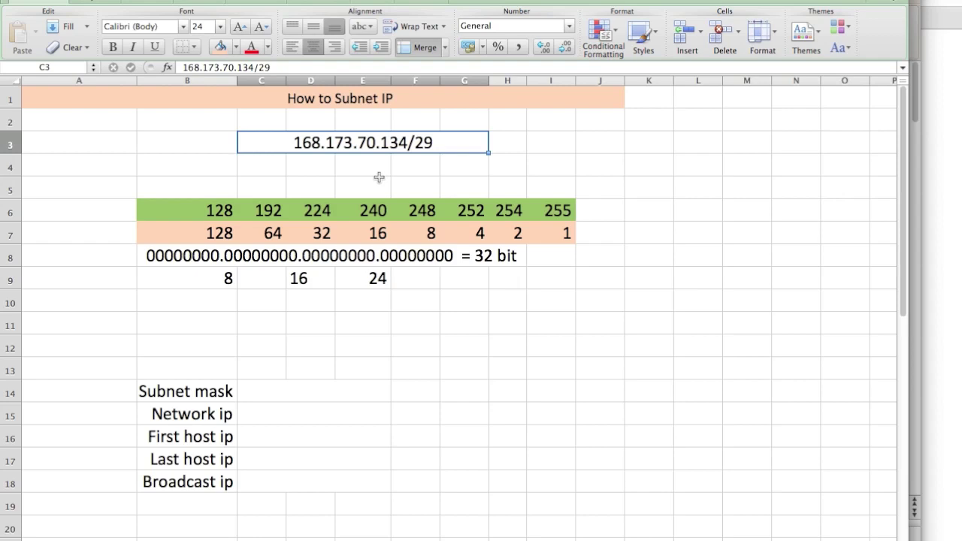
click(255, 396)
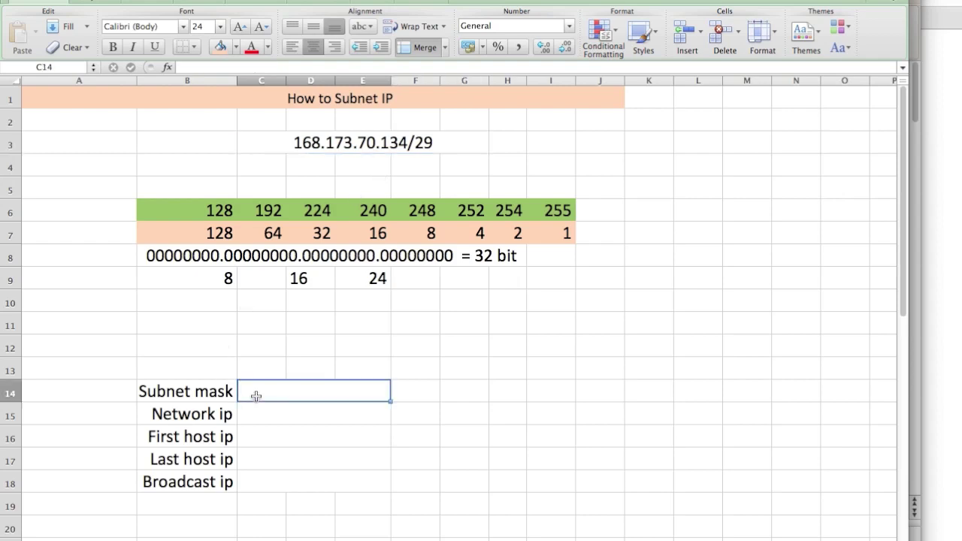
key(Return)
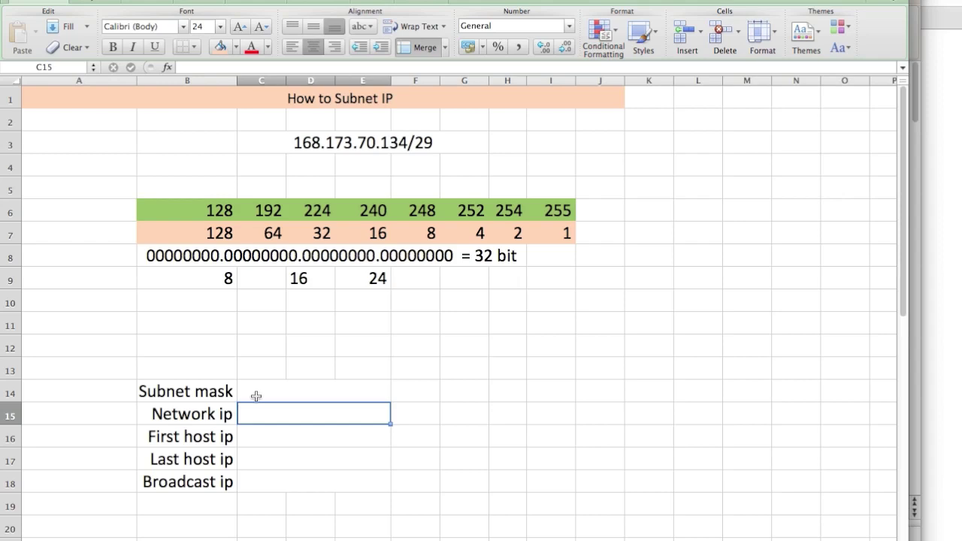
key(Return)
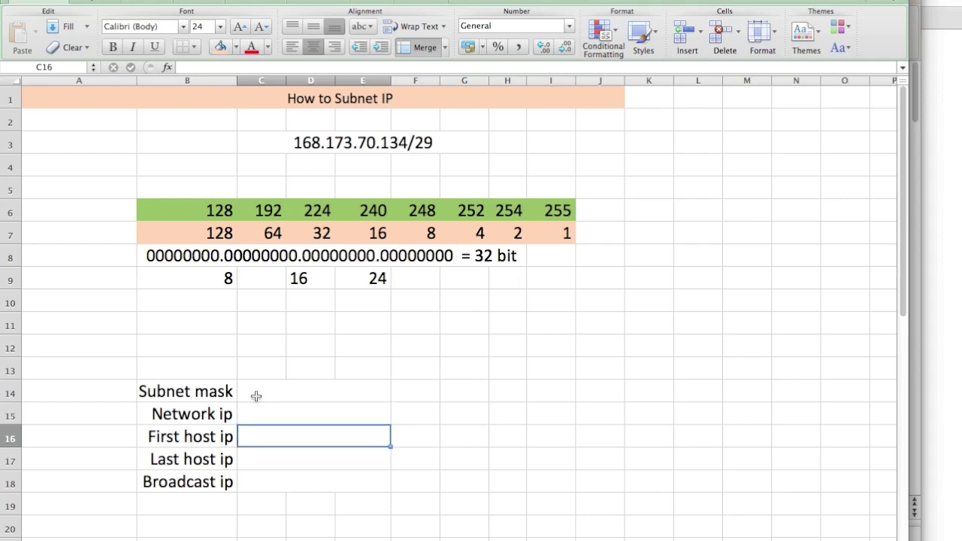
key(Return)
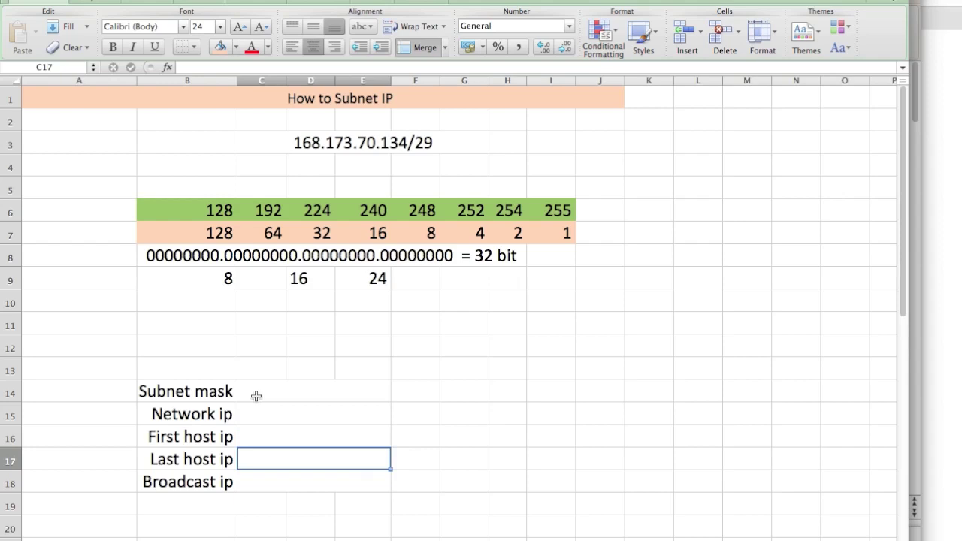
key(Return)
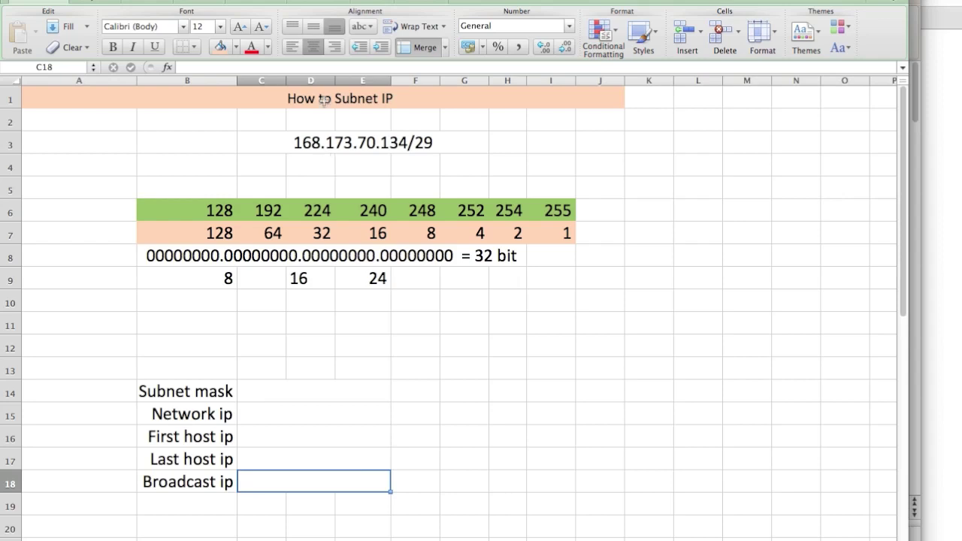
Point out the mask value row from 128 and 192 up to 255.
click(336, 142)
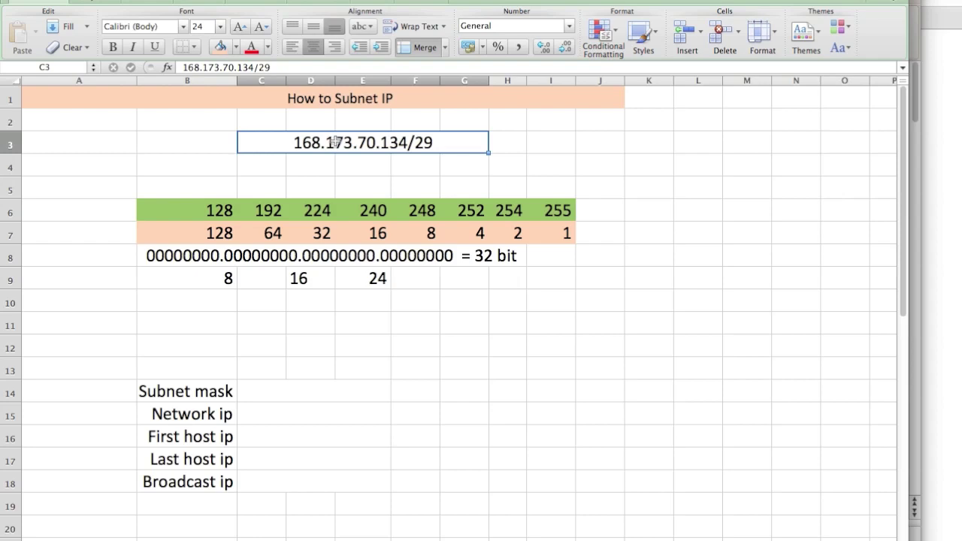
click(314, 321)
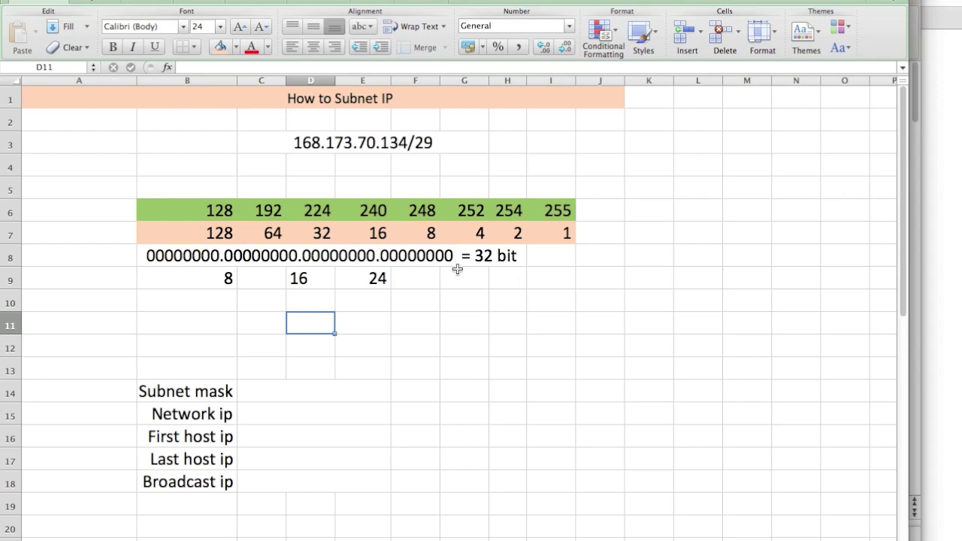
drag(218, 210, 564, 204)
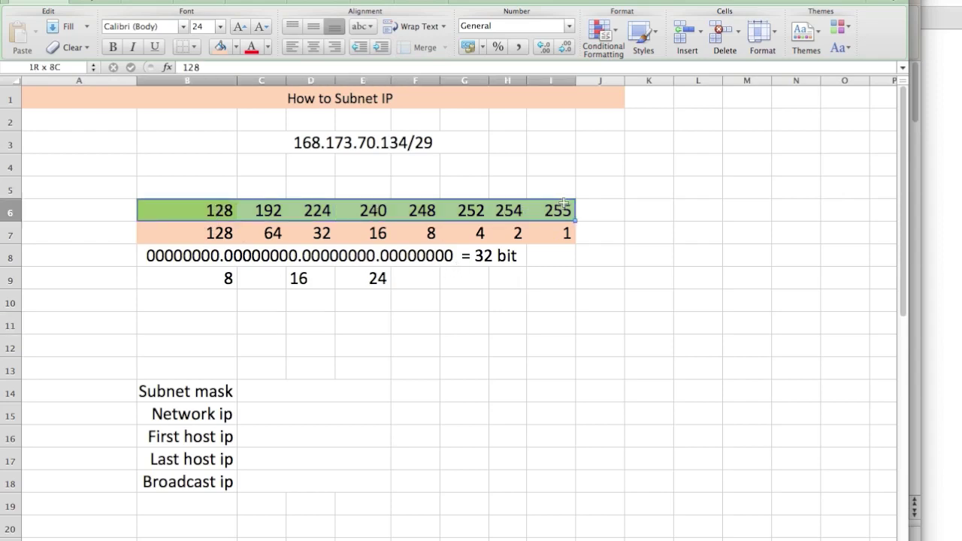
click(172, 204)
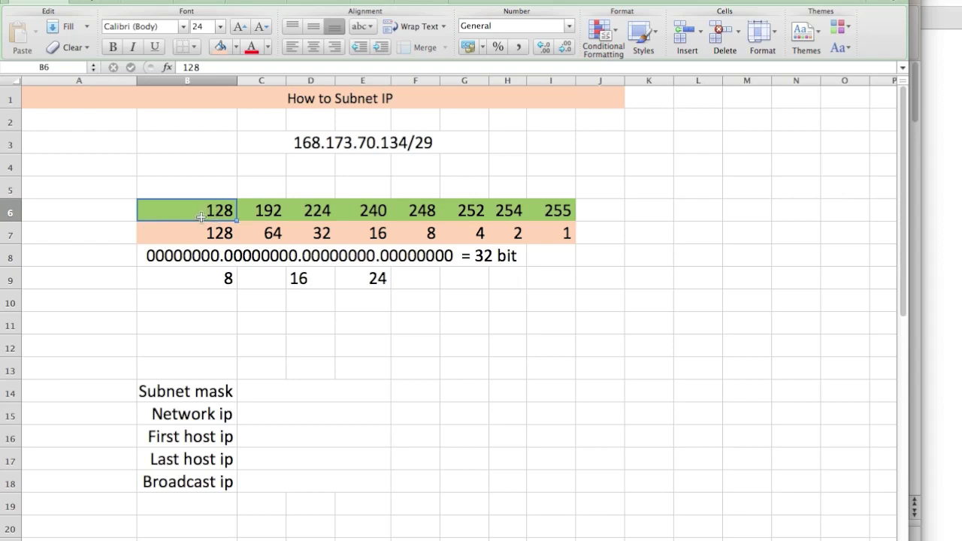
click(261, 218)
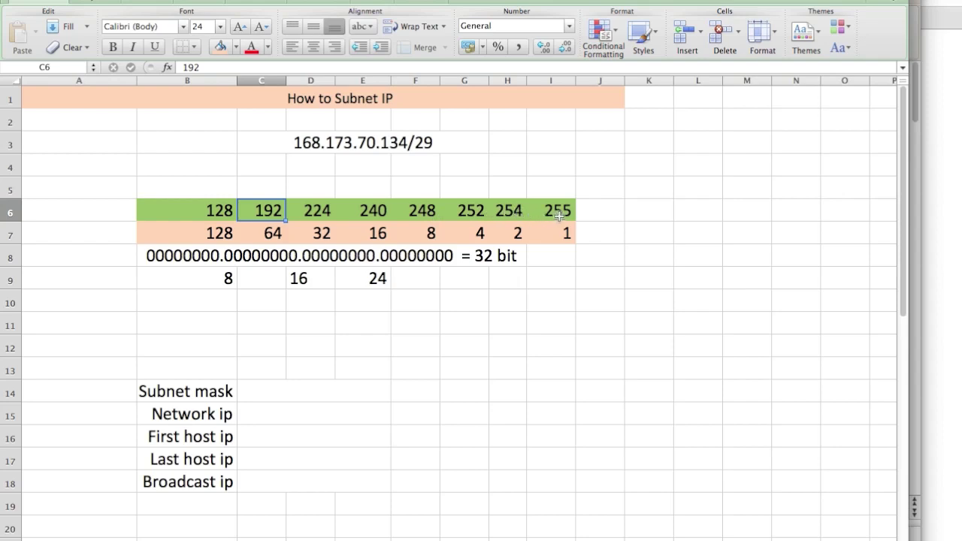
drag(560, 216, 207, 210)
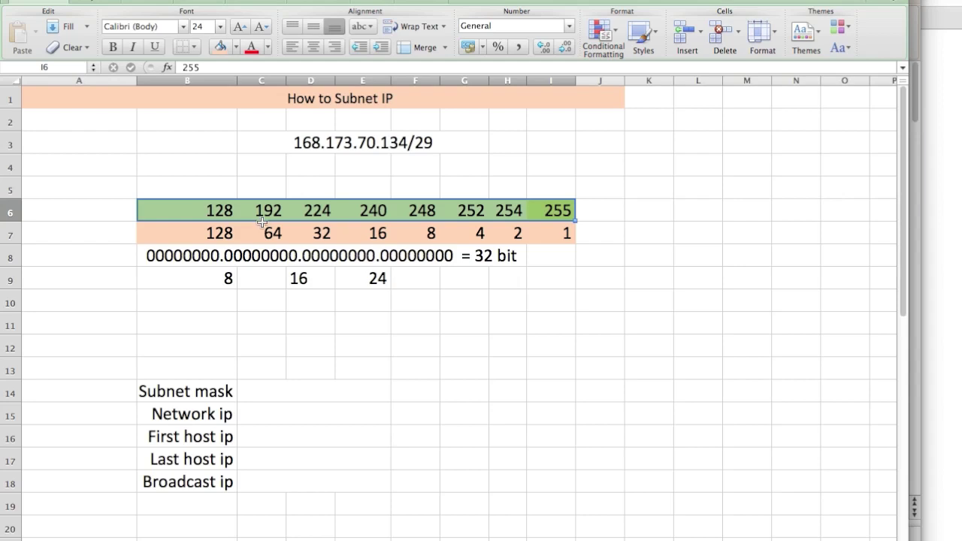
click(449, 309)
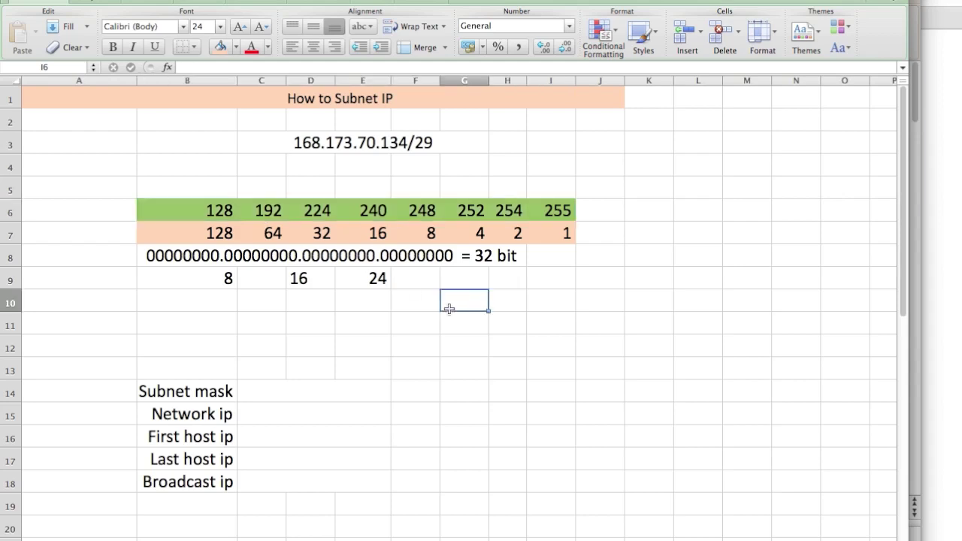
Point out the bit values 1, 2, 128 and 16 and the 32-bit binary template.
click(560, 238)
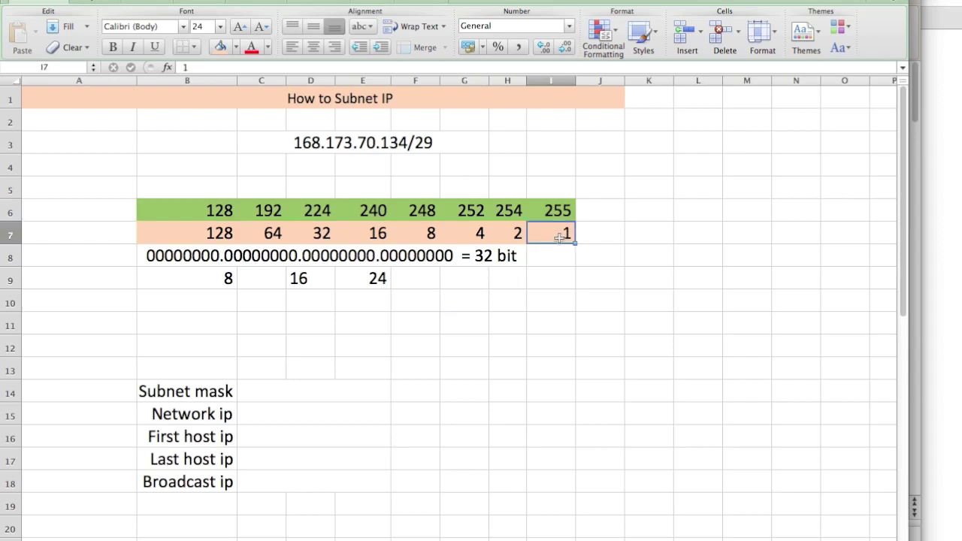
click(516, 234)
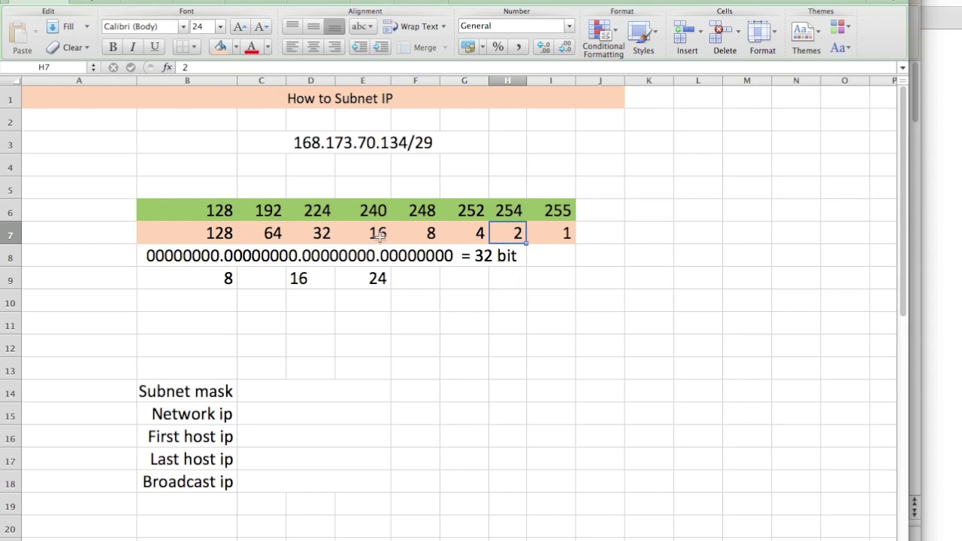
click(221, 235)
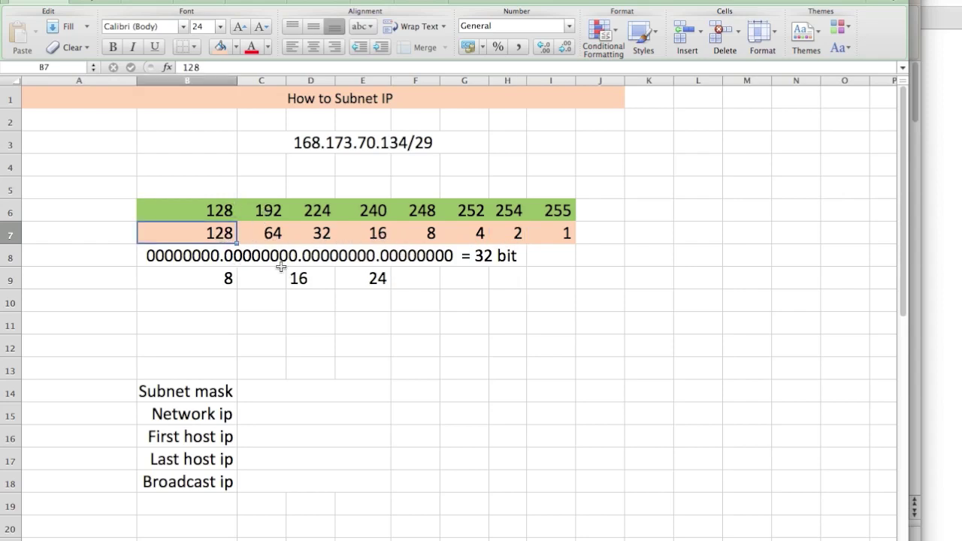
click(378, 233)
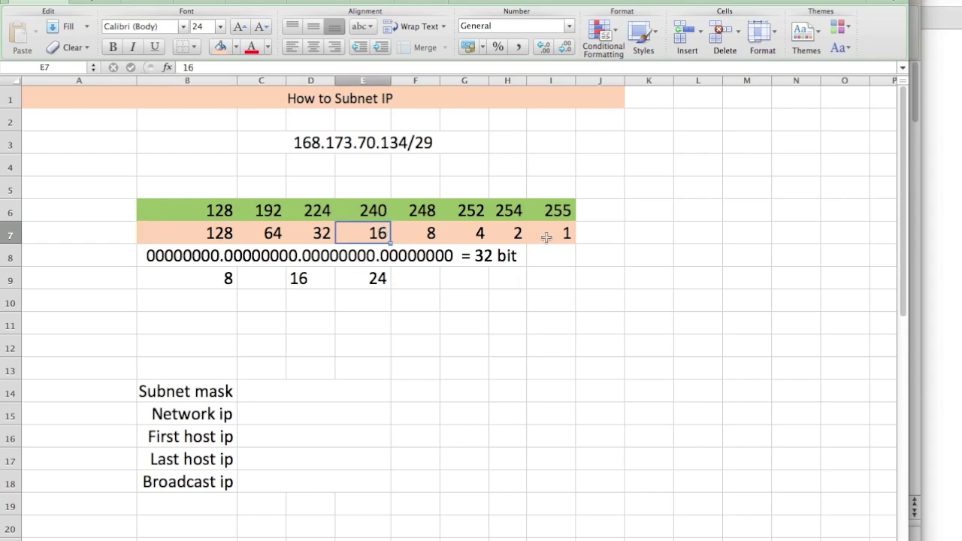
click(212, 259)
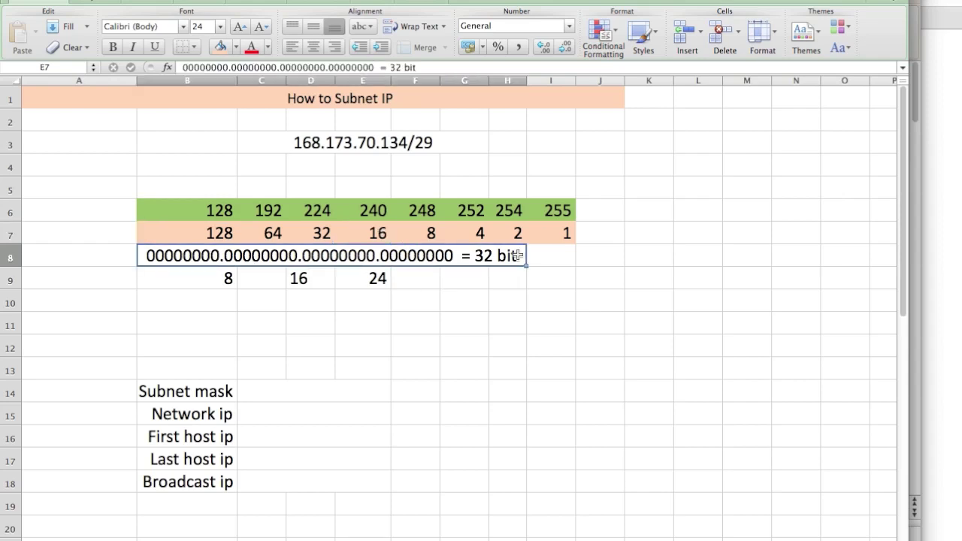
drag(519, 256, 510, 277)
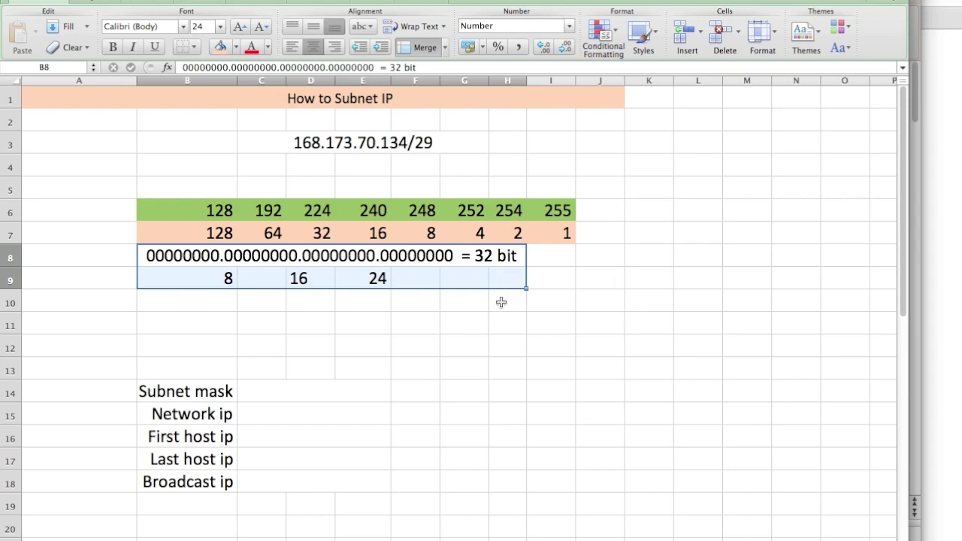
click(461, 334)
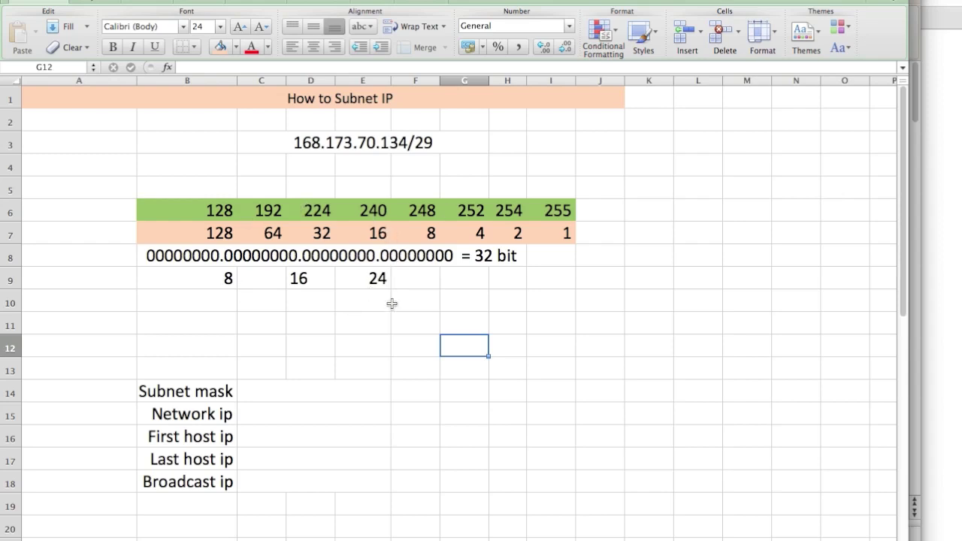
Highlight the /29 prefix in 168.173.70.134/29 without changing the address.
click(361, 143)
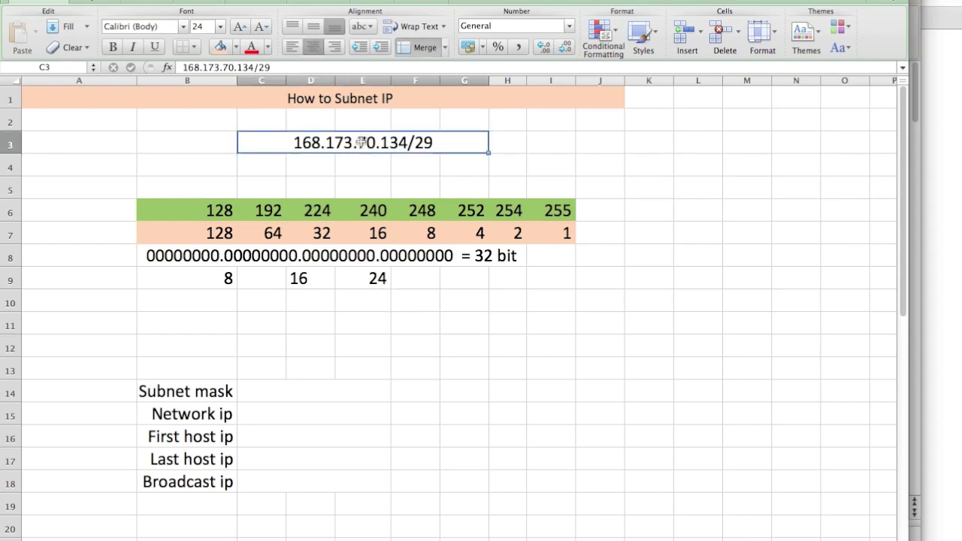
click(468, 321)
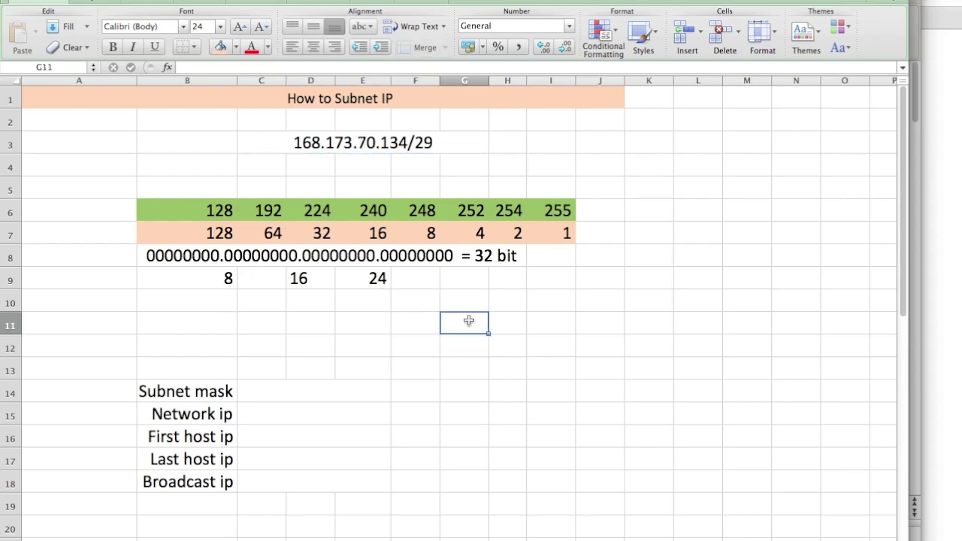
double_click(430, 143)
drag(439, 143, 414, 143)
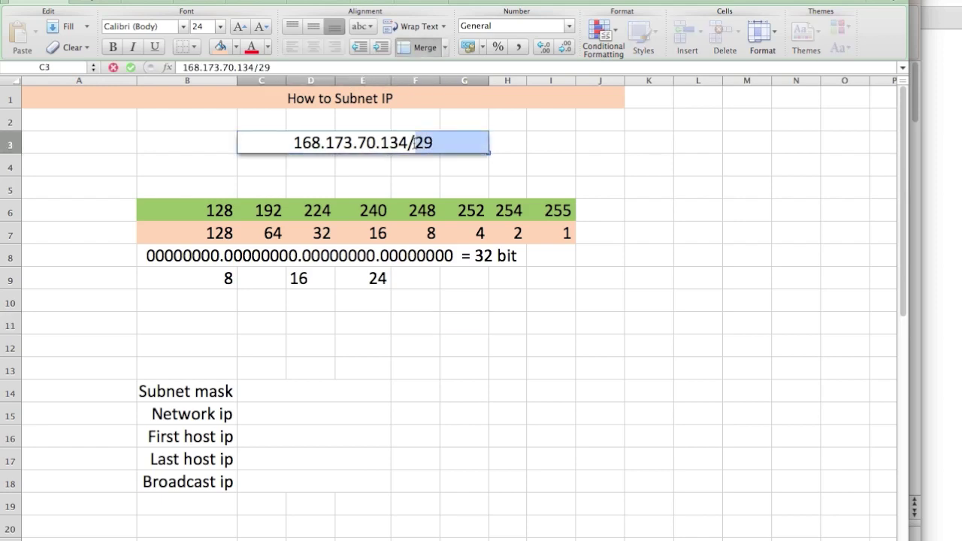
click(467, 448)
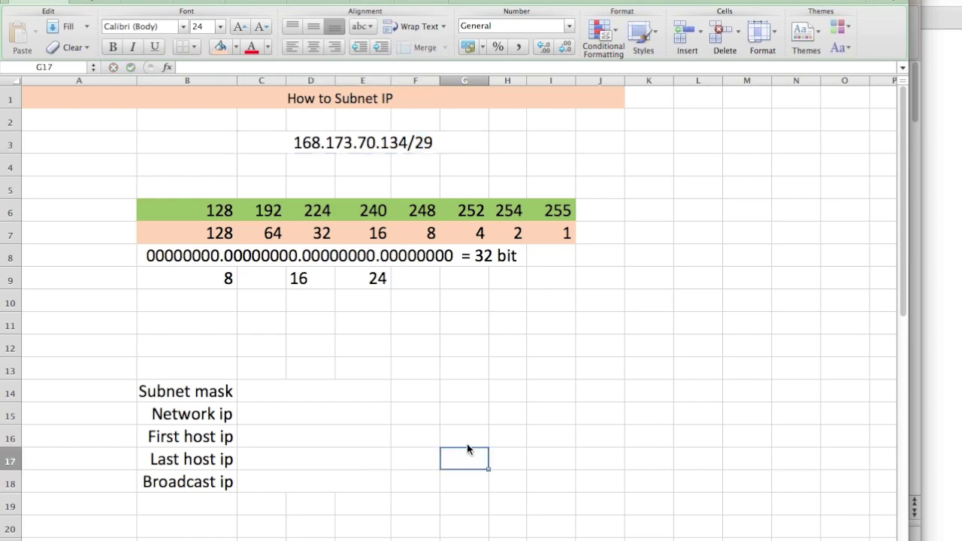
click(425, 142)
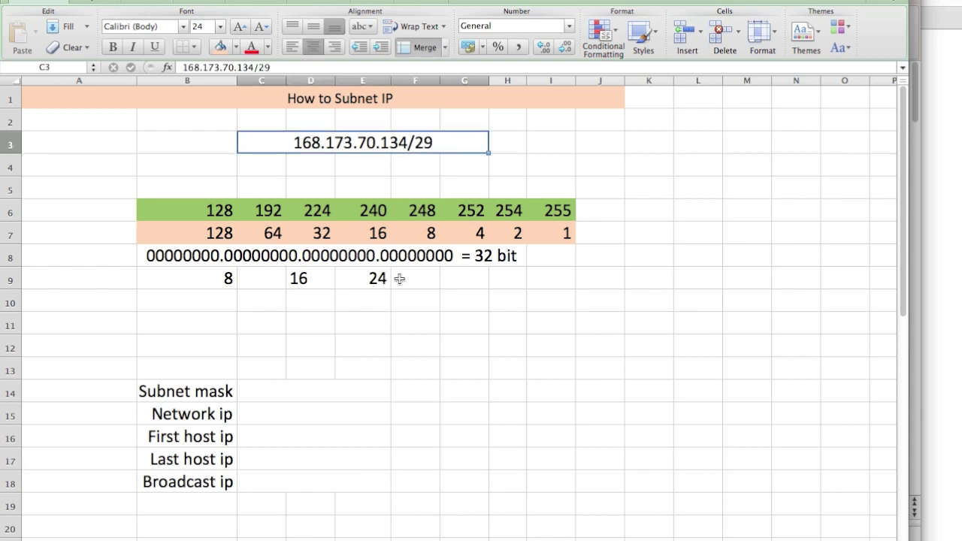
drag(396, 279, 203, 253)
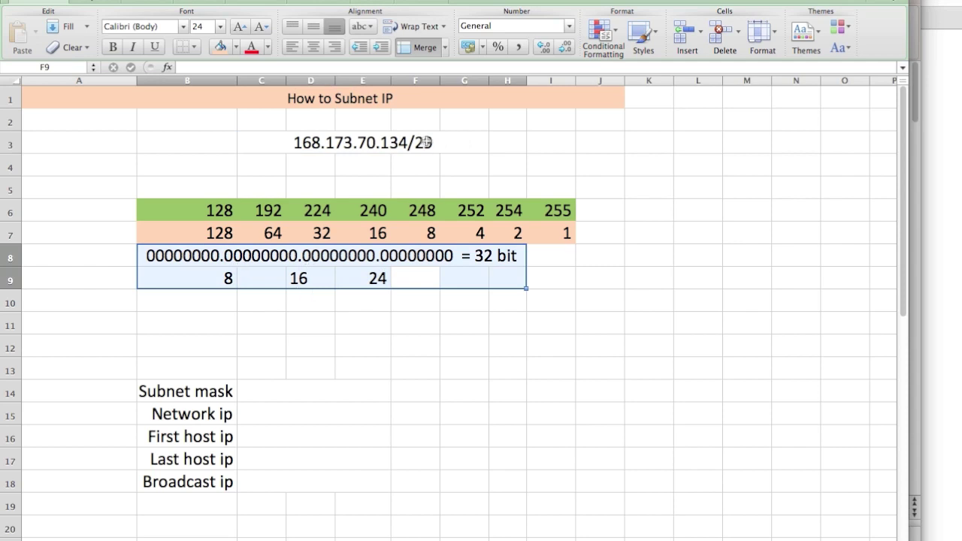
click(319, 318)
Go over the 8, 16 and 24 bit boundaries beneath the 32-bit binary row, then select B11.
click(228, 280)
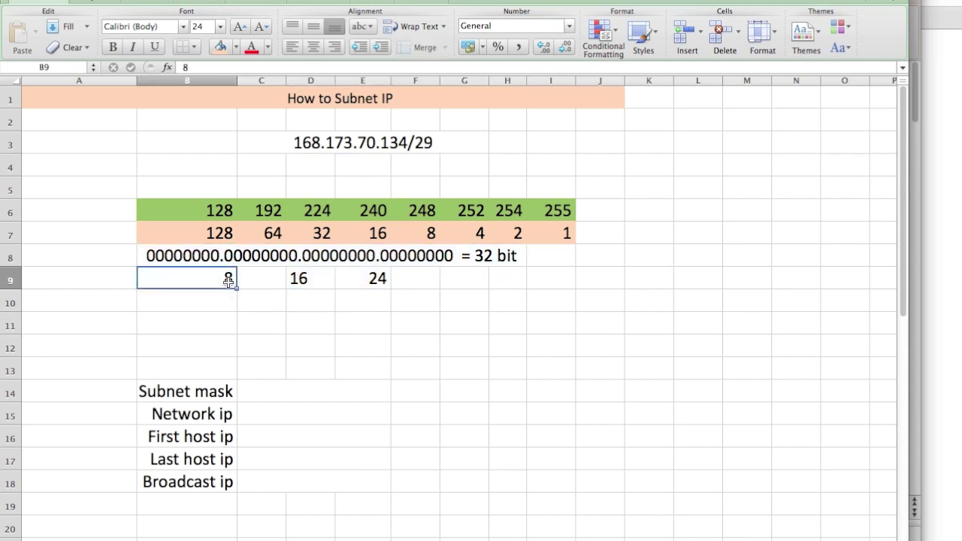
click(299, 279)
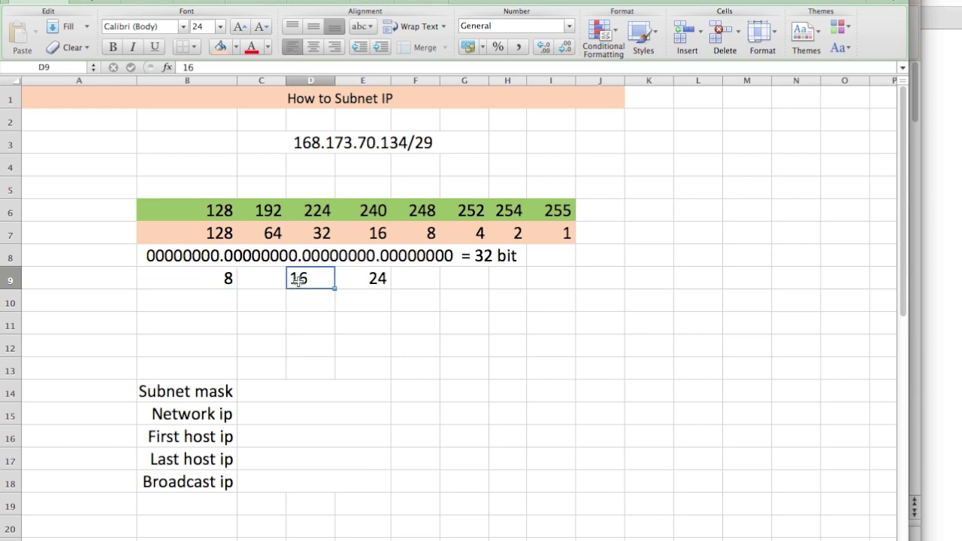
click(375, 278)
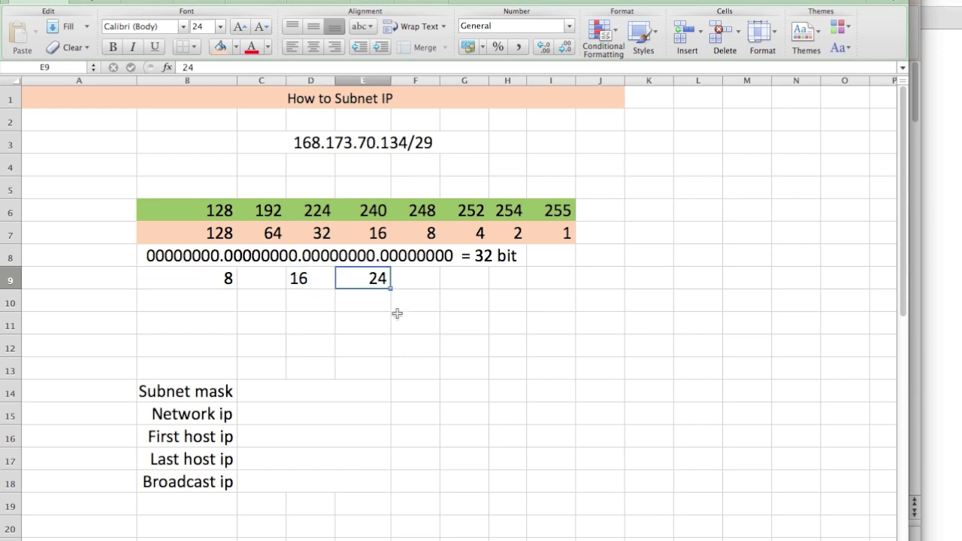
click(487, 259)
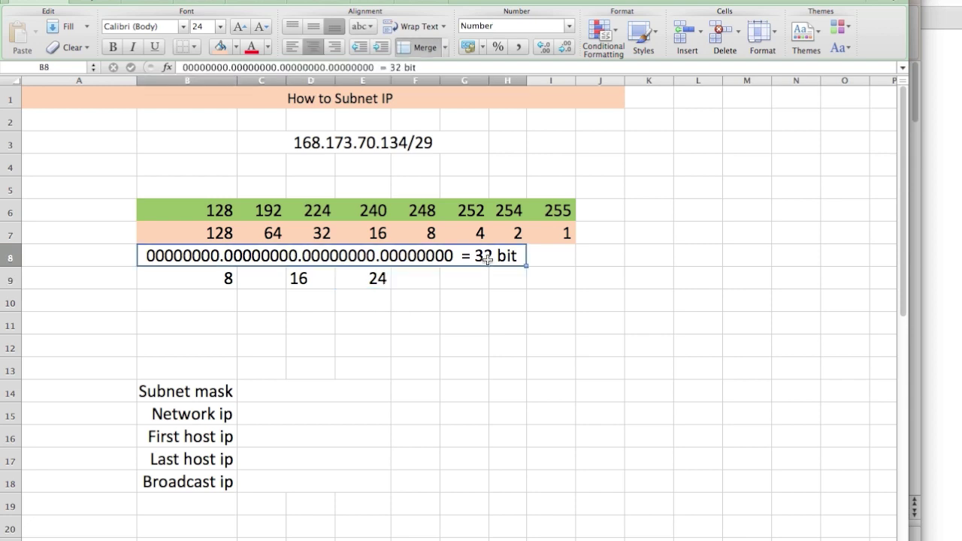
click(208, 322)
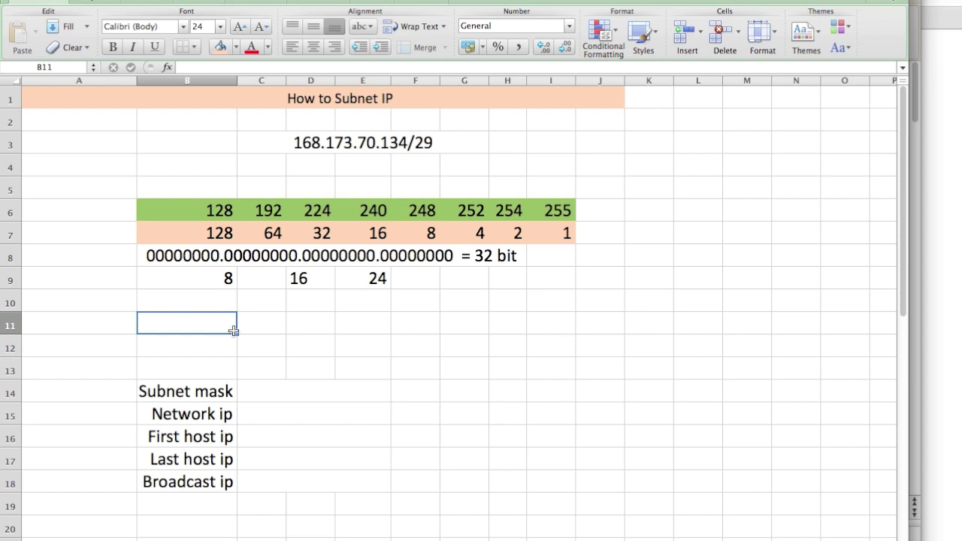
Enter the host-bit note 32-29=3 in B11, then move to C11.
text(32)
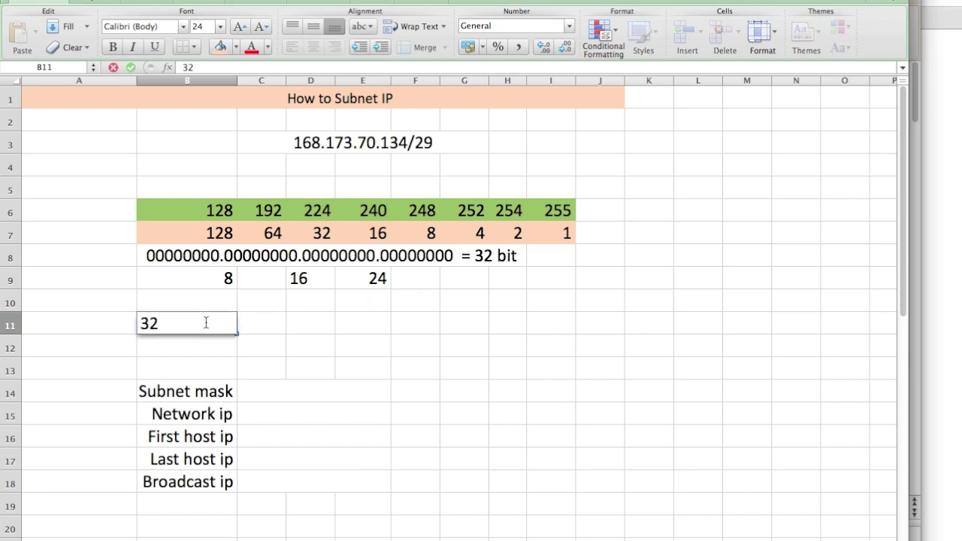
text(-29=3)
click(300, 327)
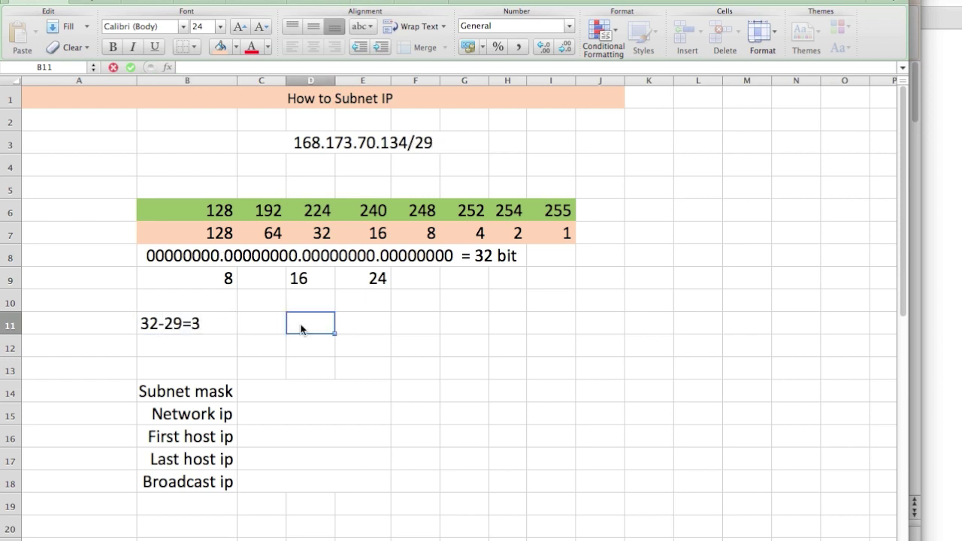
click(233, 327)
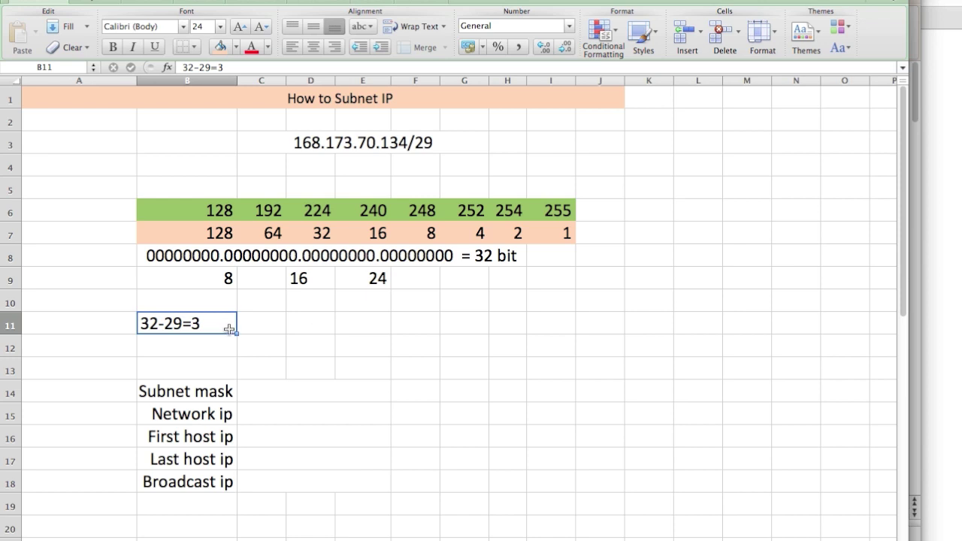
click(264, 326)
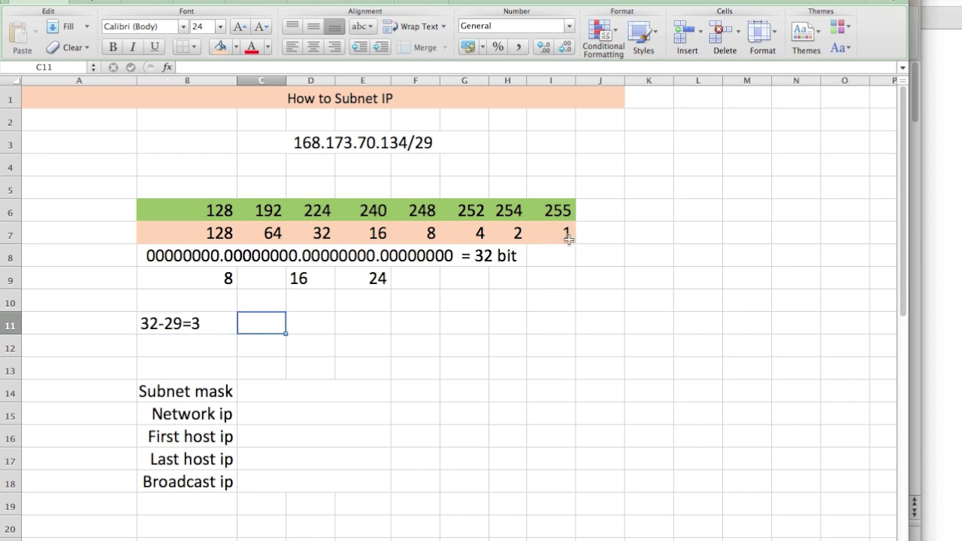
drag(564, 236, 221, 226)
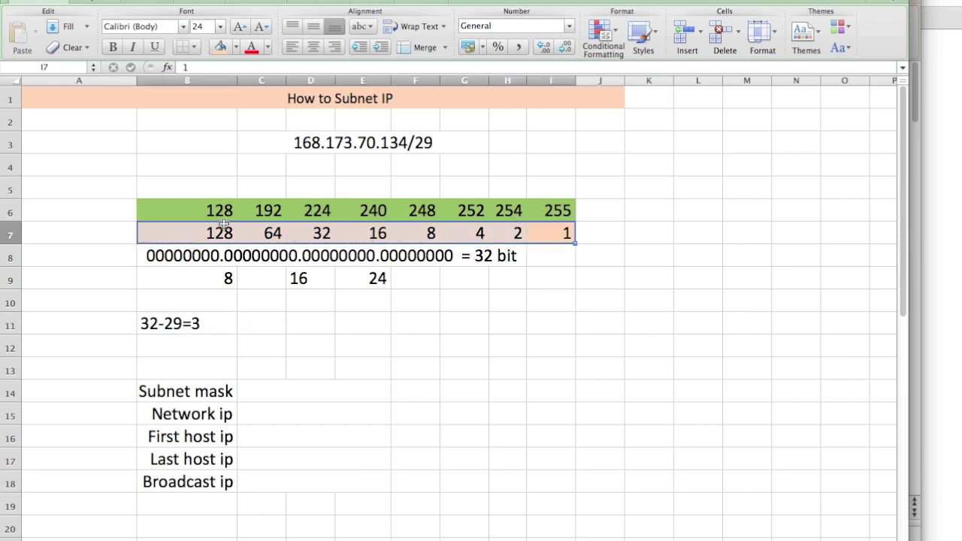
click(259, 325)
Enter 2^3=8 in C11, linking bit value 8 to the mask value 248.
text(2)
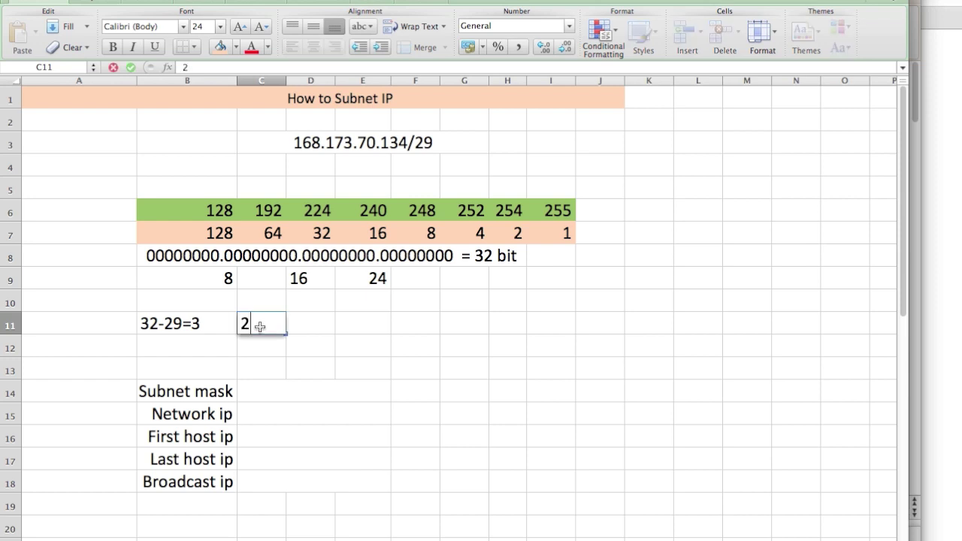
text(^3=)
click(521, 236)
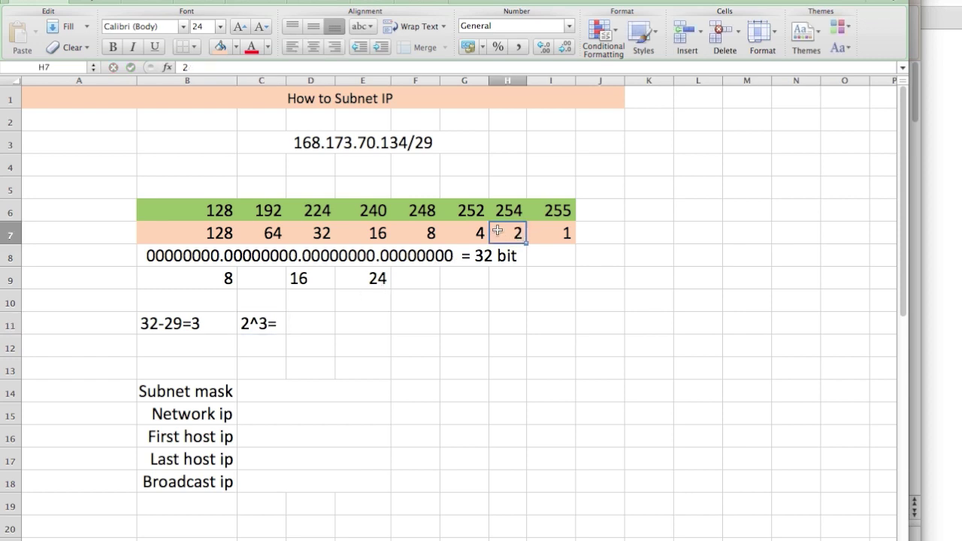
key(Left)
key(Left)
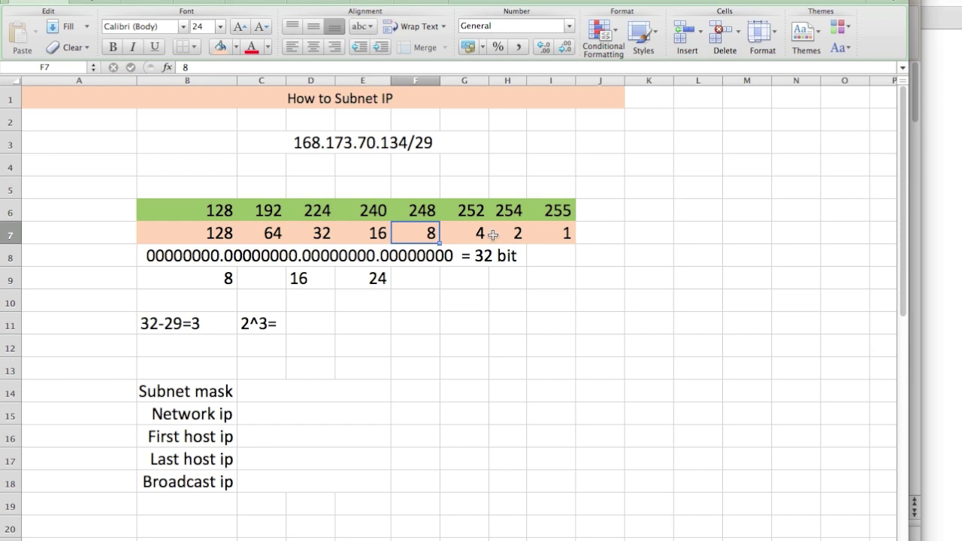
double_click(284, 324)
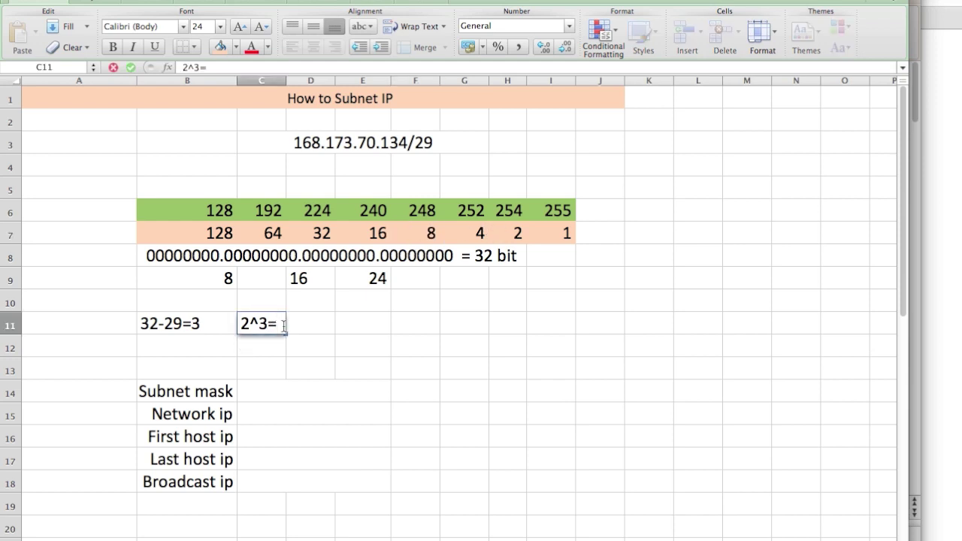
text(8)
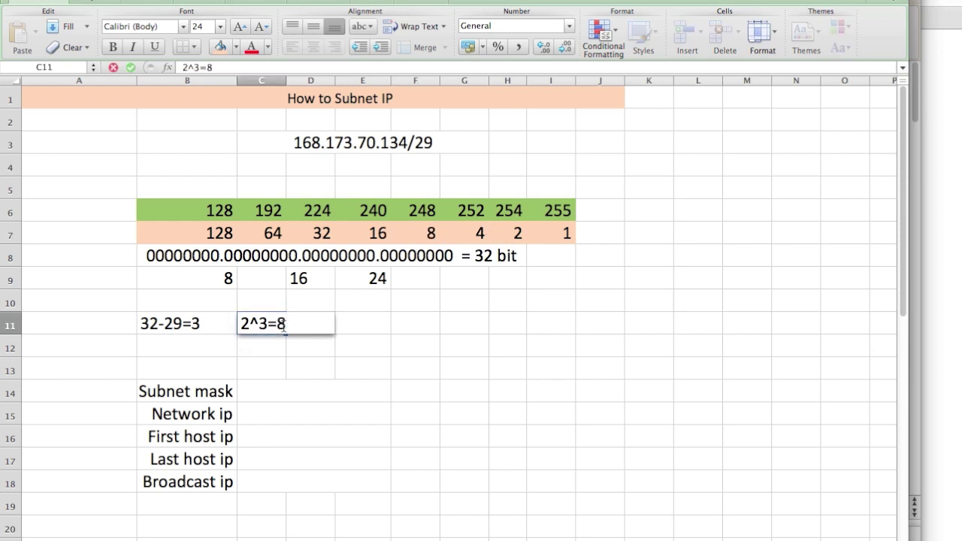
click(317, 357)
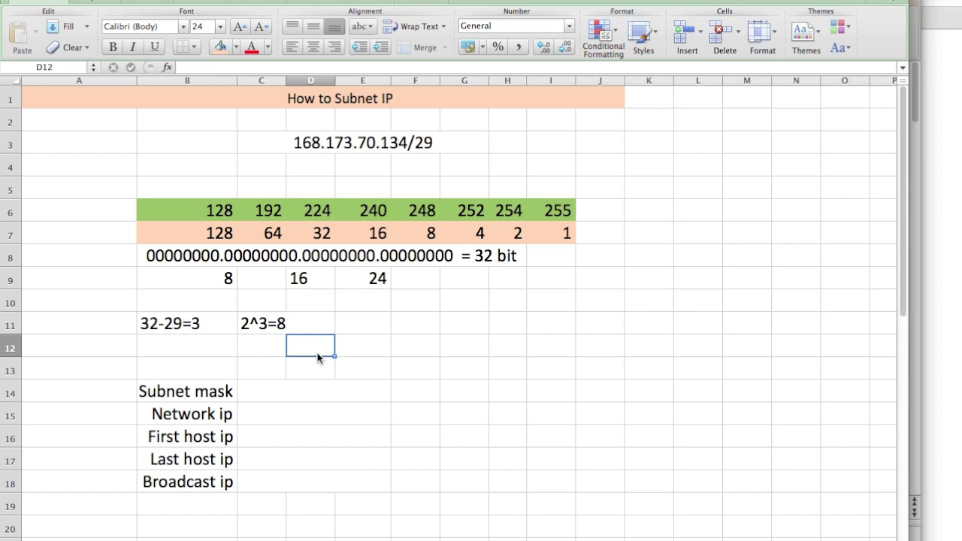
key(Up)
key(Left)
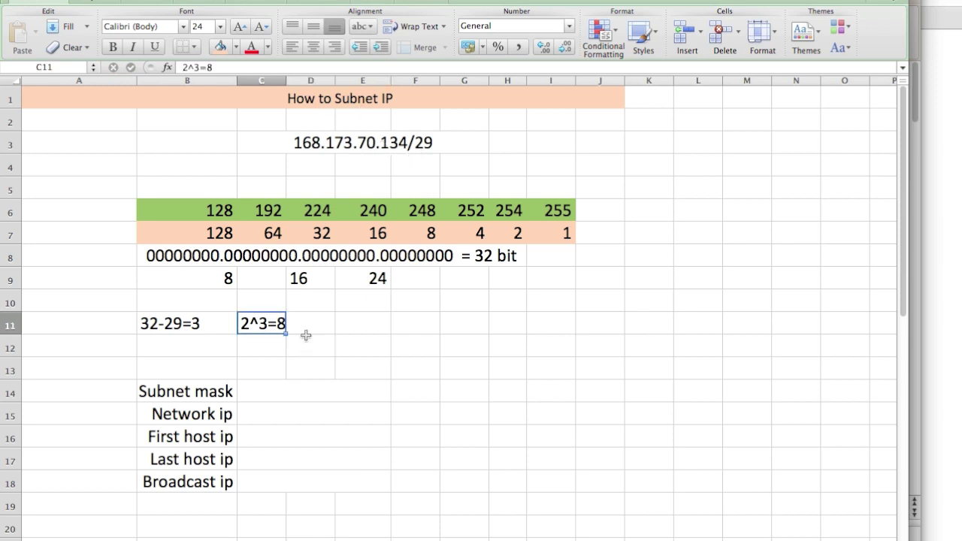
click(427, 237)
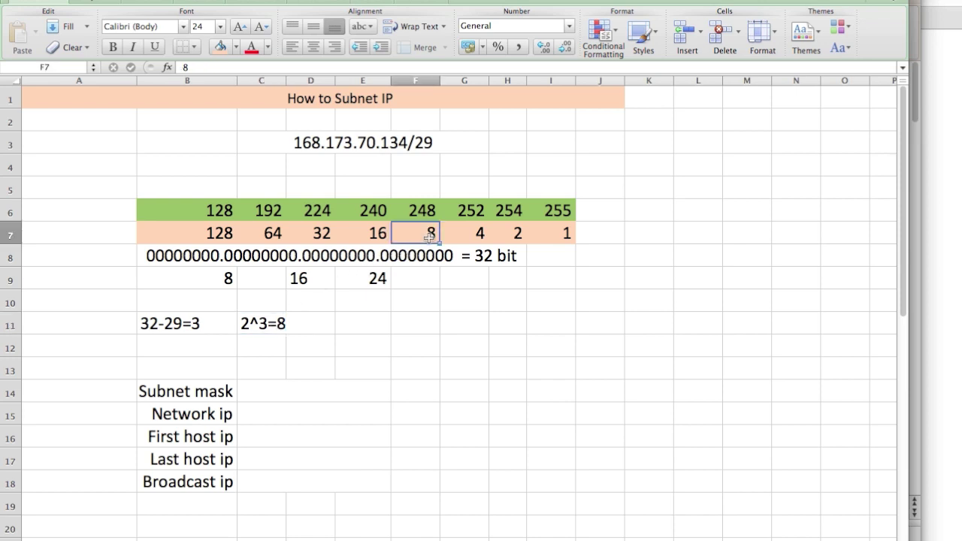
click(429, 212)
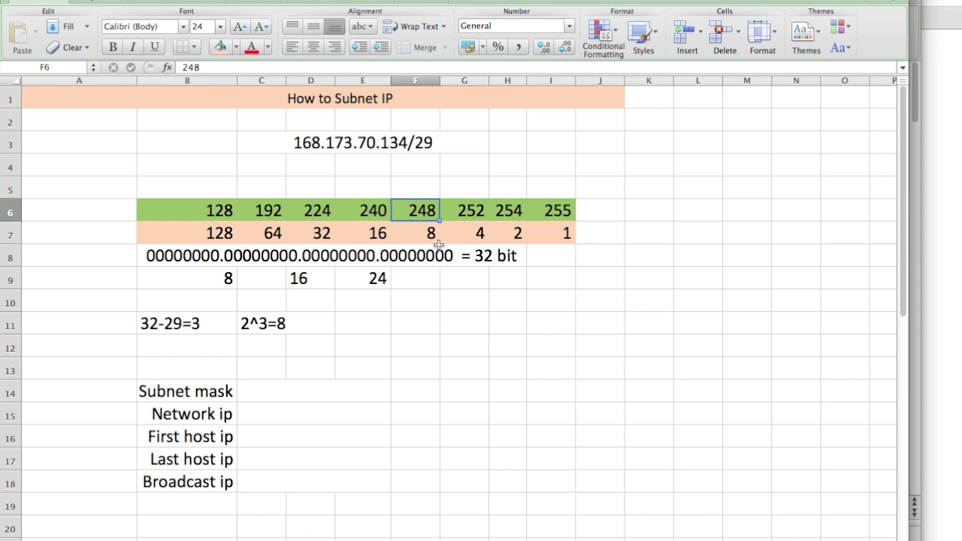
Type 255.255.255.248 into the Subnet mask result cell C14, correcting a typo.
click(286, 396)
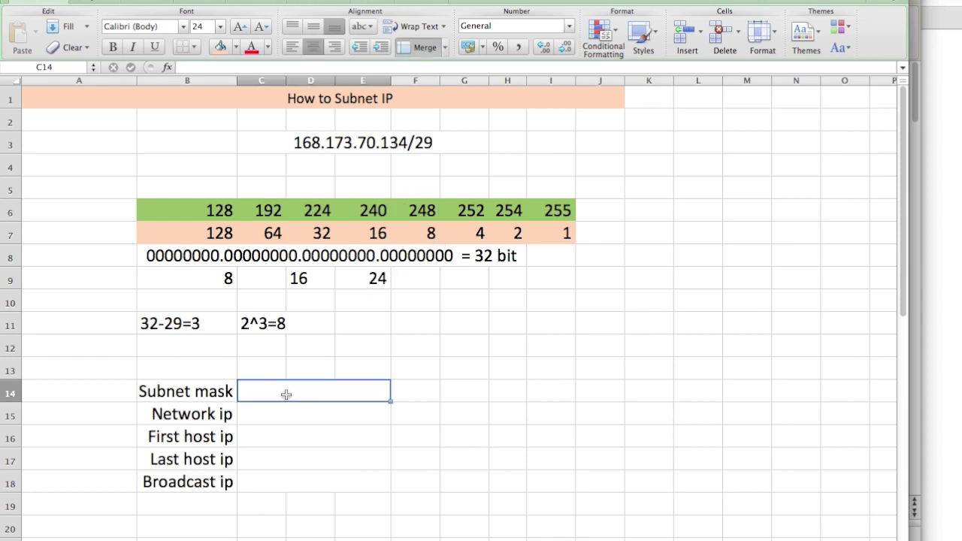
text(244)
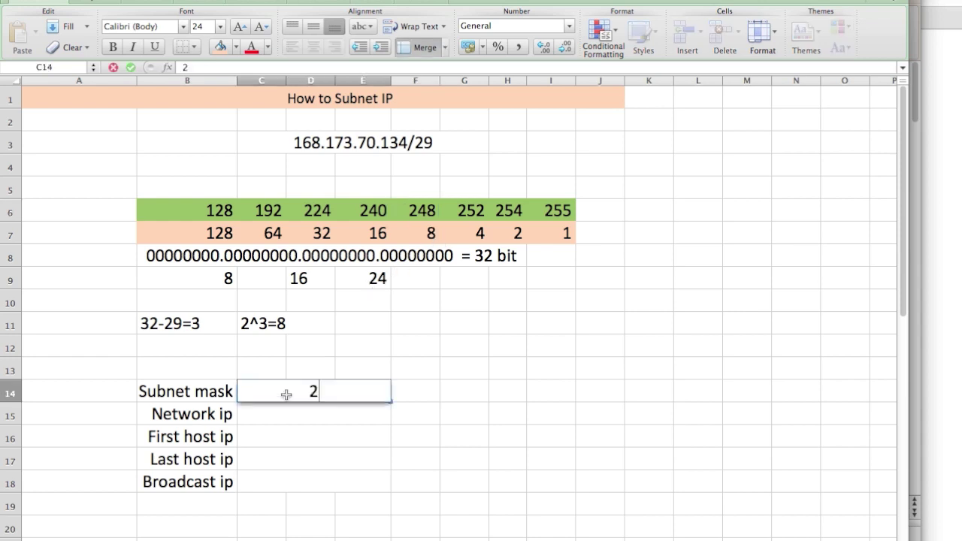
key(BackSpace)
key(BackSpace)
text(55.255.)
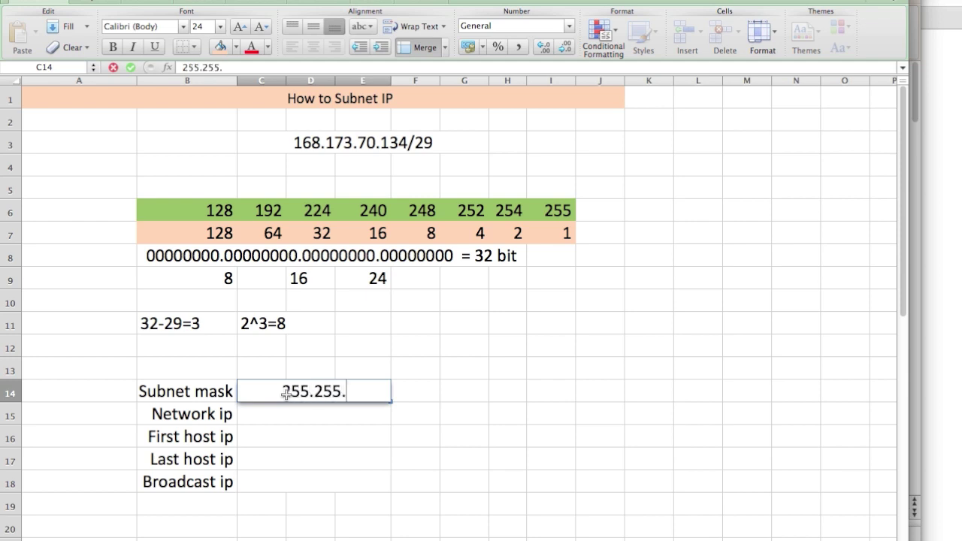
text(255.2)
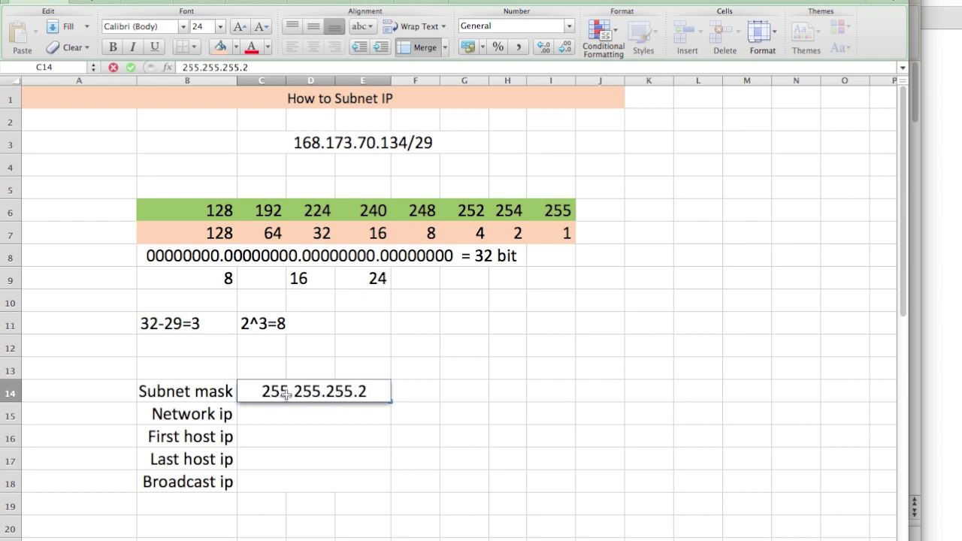
text(48)
click(279, 323)
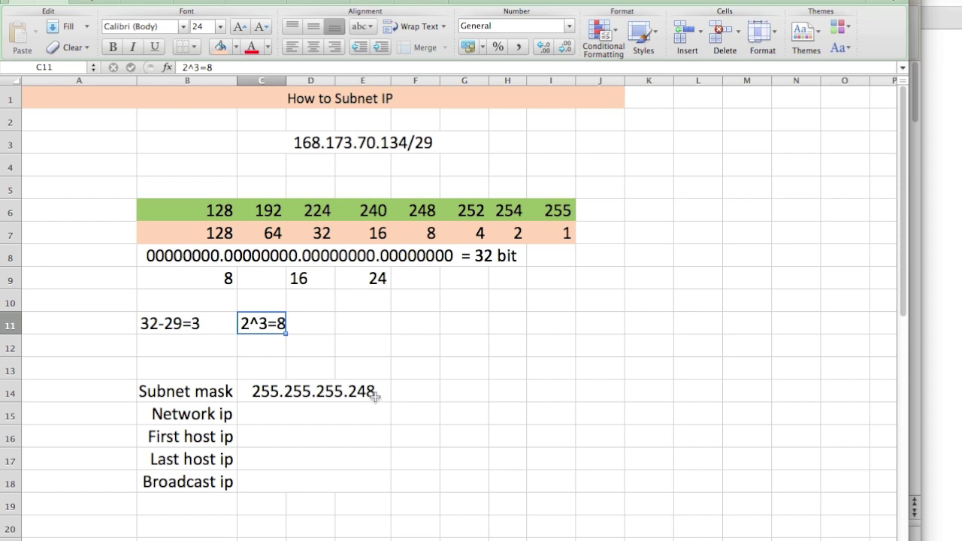
click(327, 390)
double_click(327, 389)
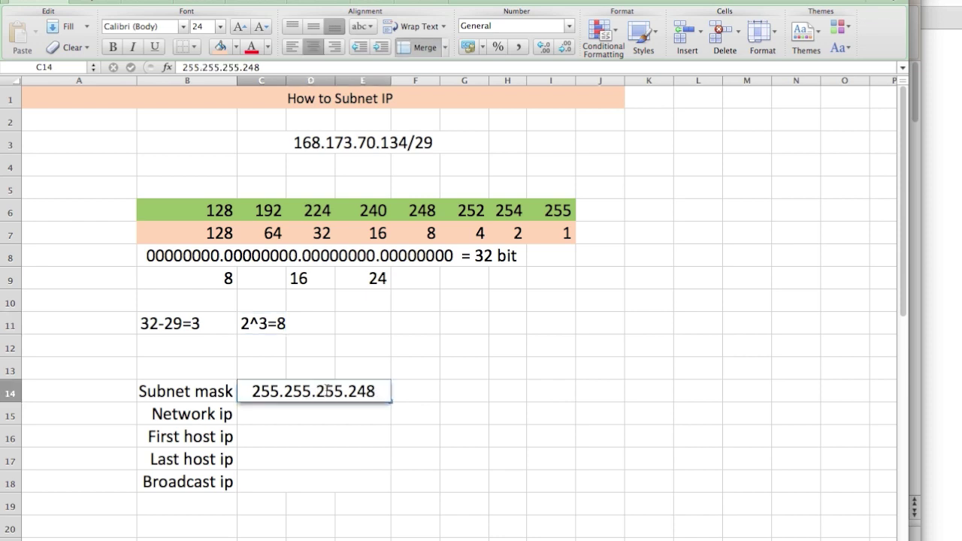
click(303, 391)
double_click(303, 391)
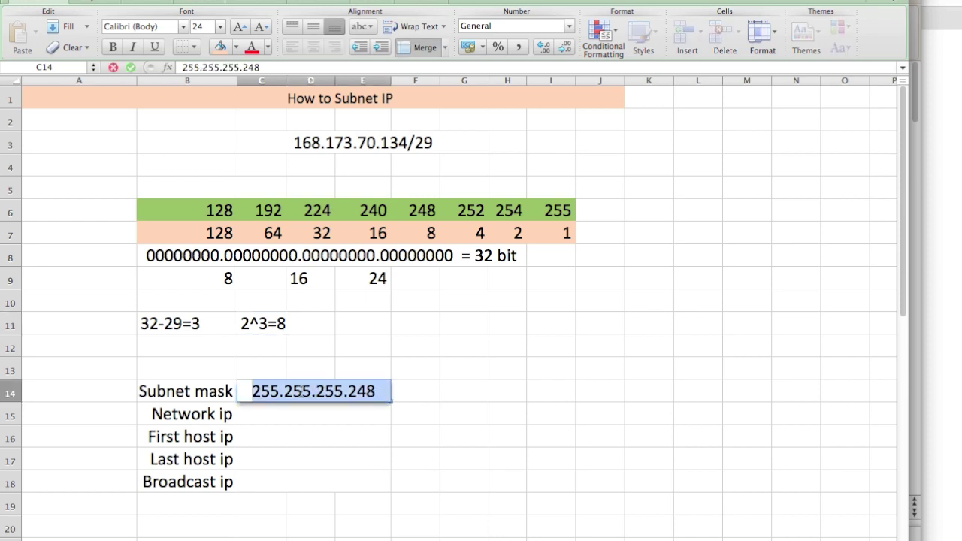
click(421, 388)
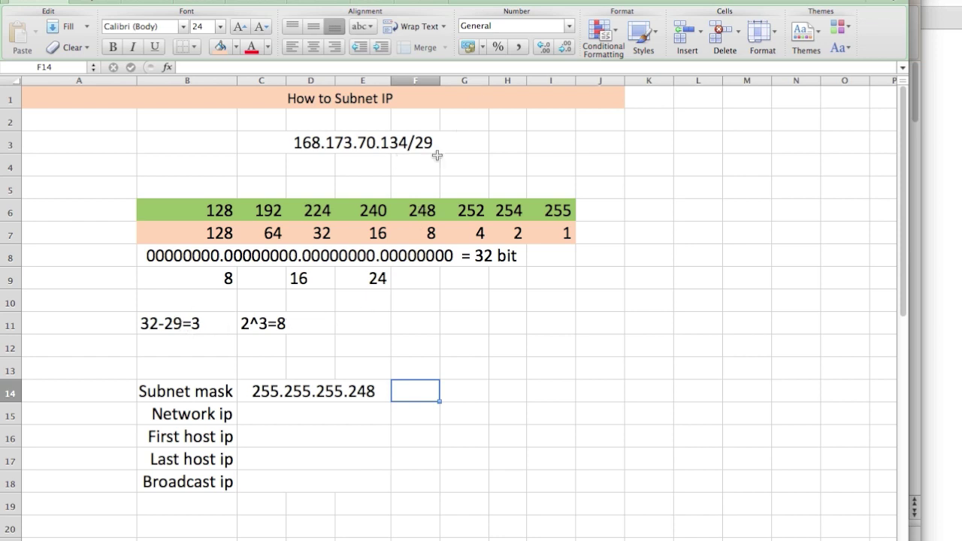
Relate the 8, 16 and 24 bit boundaries to the mask's last octet 248.
click(233, 279)
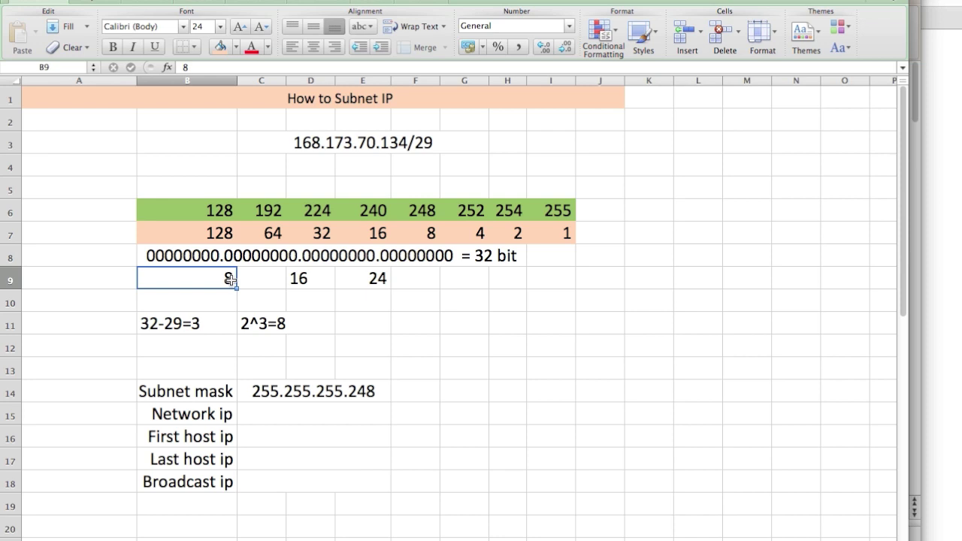
click(299, 279)
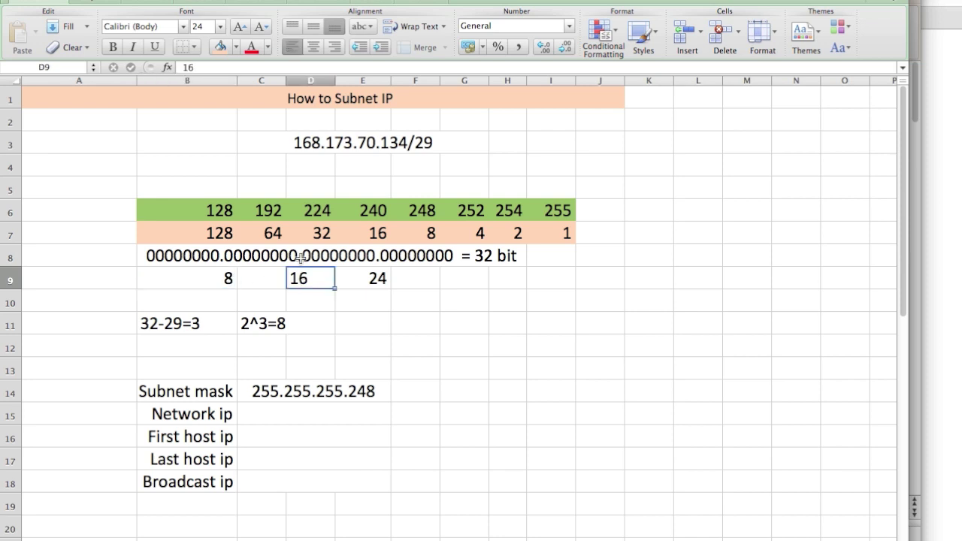
click(373, 276)
click(370, 260)
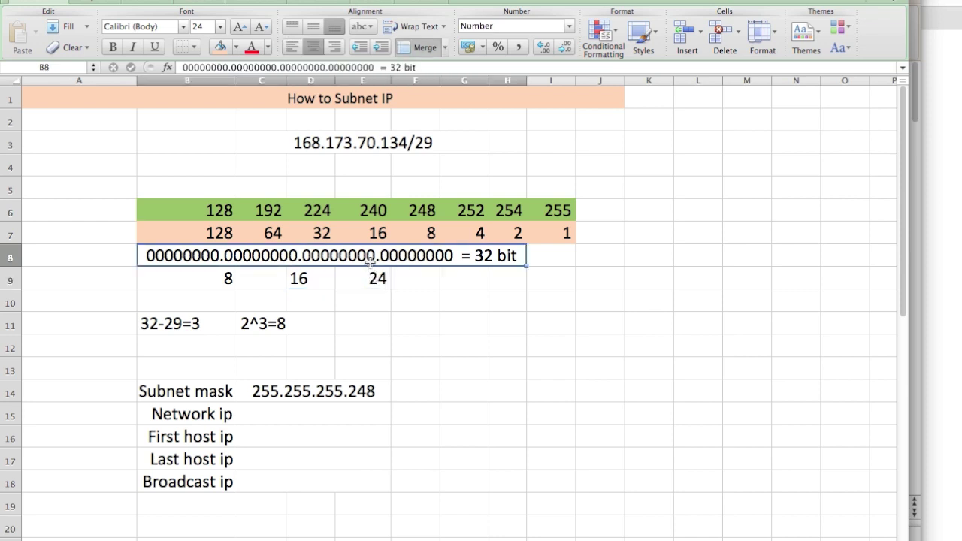
click(416, 295)
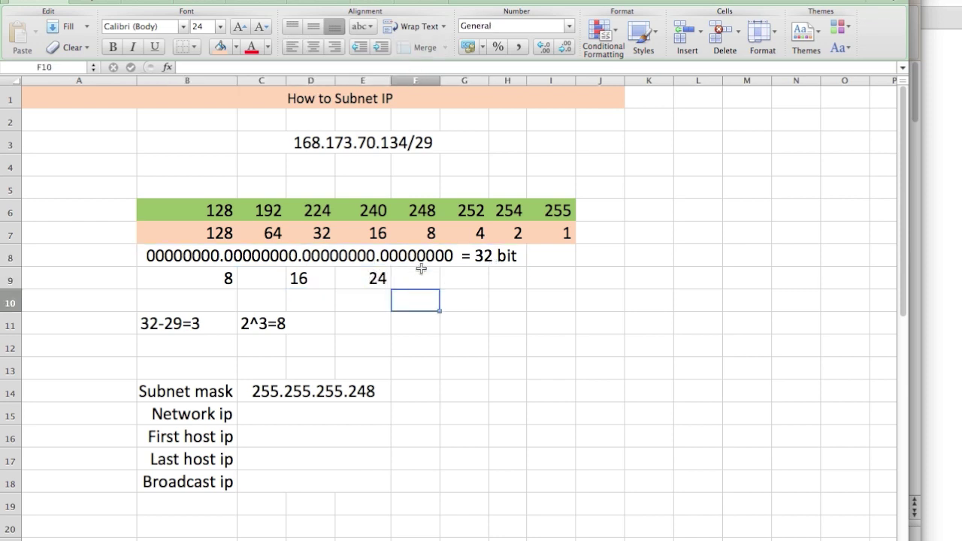
click(420, 259)
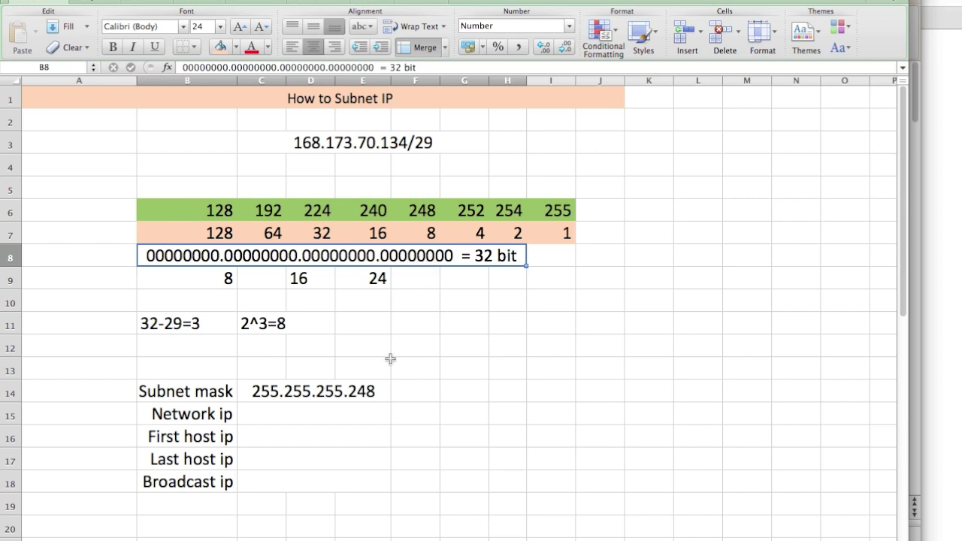
click(376, 392)
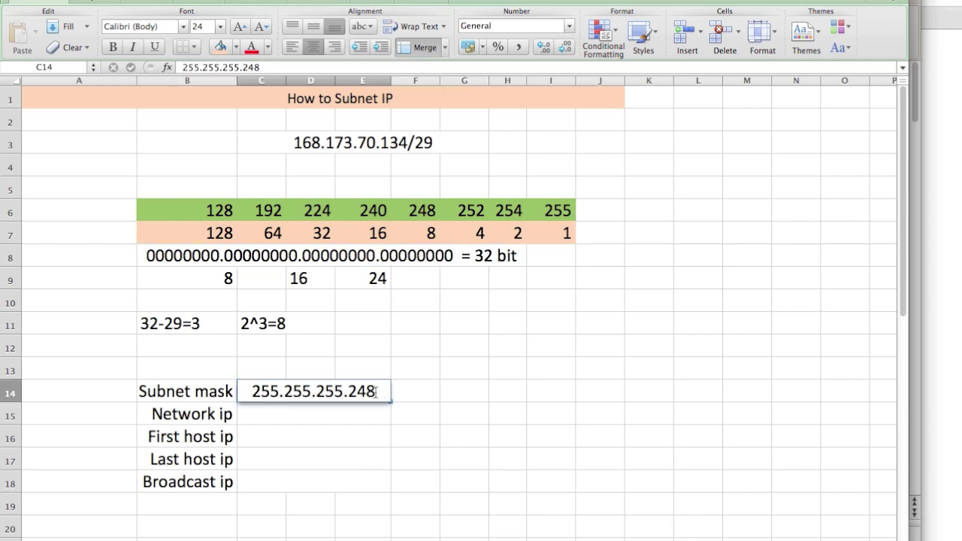
drag(376, 391, 349, 392)
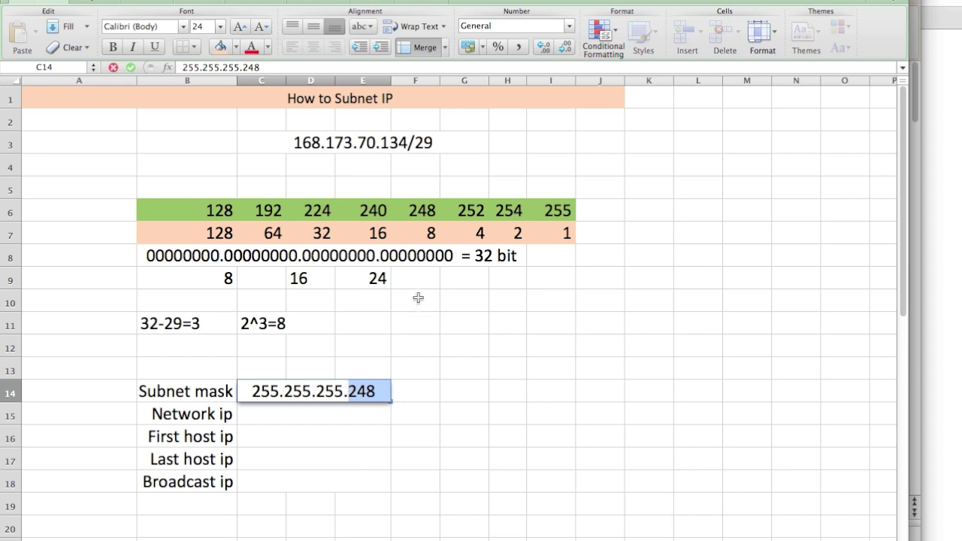
Highlight 29 in the 32-29=3 note and recheck the mask before the Network ip row.
click(185, 323)
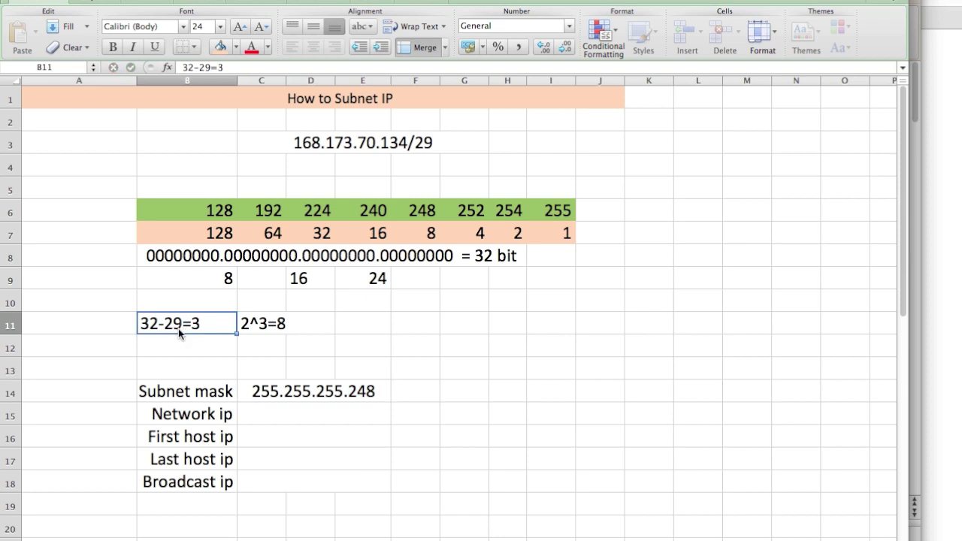
double_click(178, 325)
drag(165, 323, 183, 324)
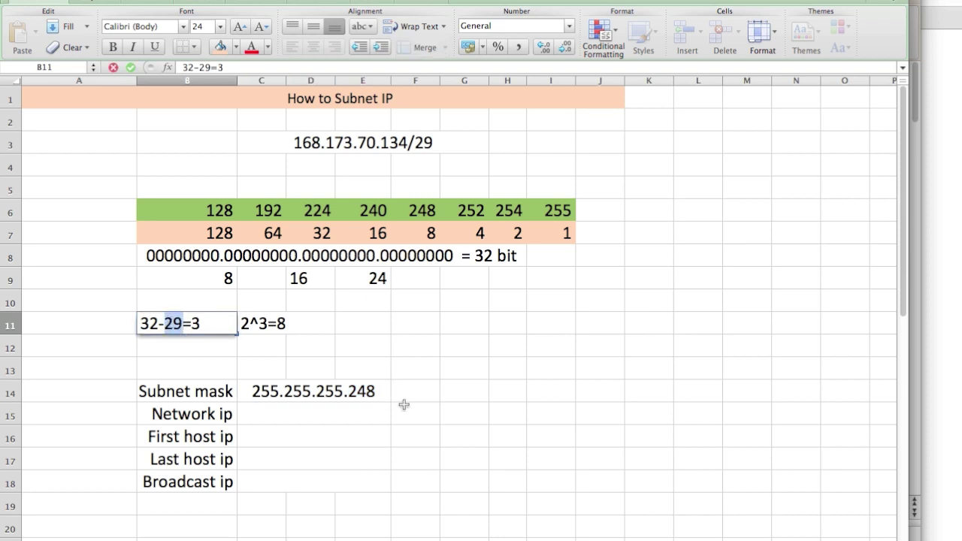
click(386, 256)
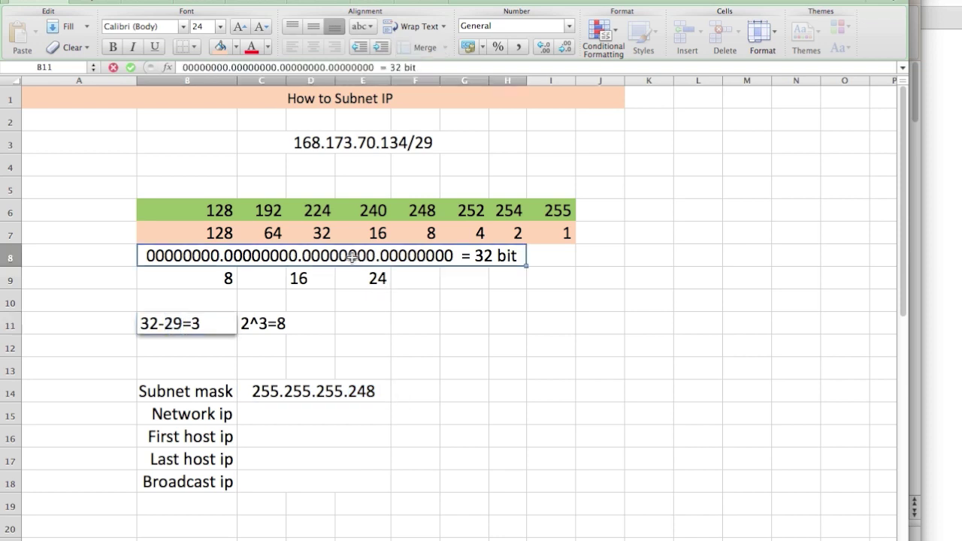
click(379, 393)
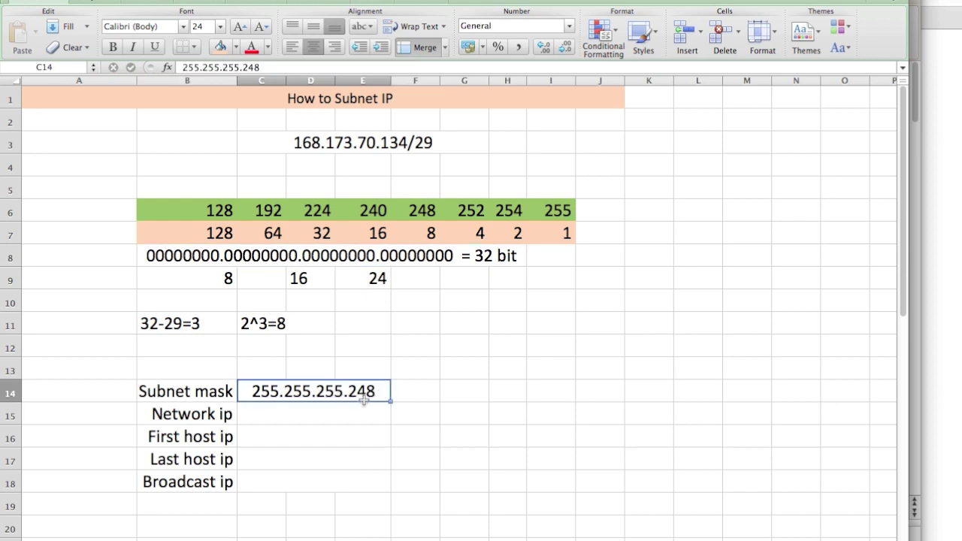
click(366, 419)
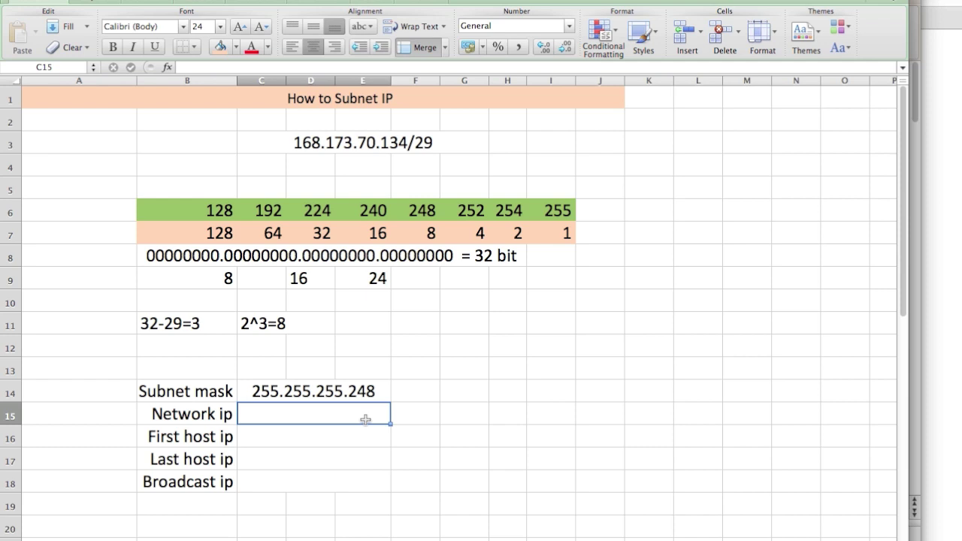
click(547, 391)
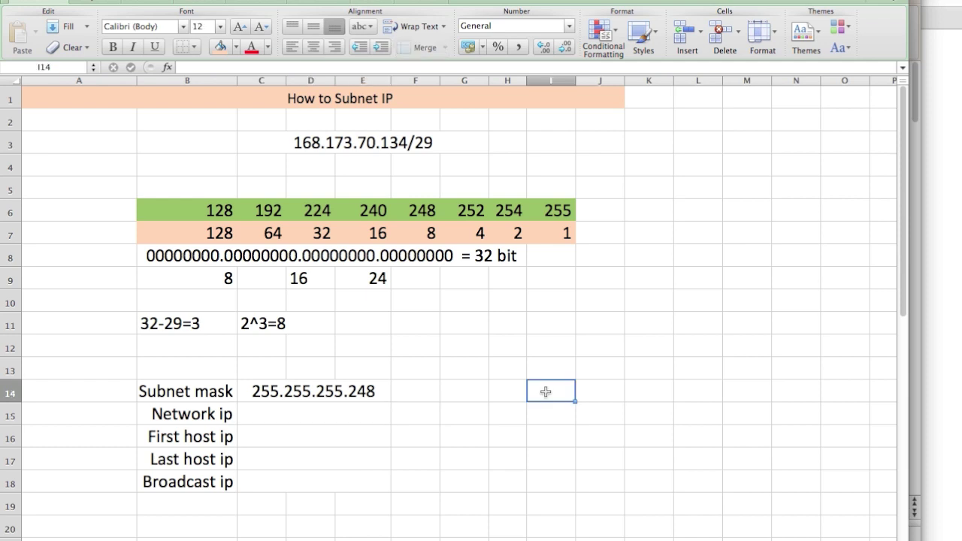
Enter 168.173.70.0 and 168.173.70.8 in I15 and I16.
click(545, 413)
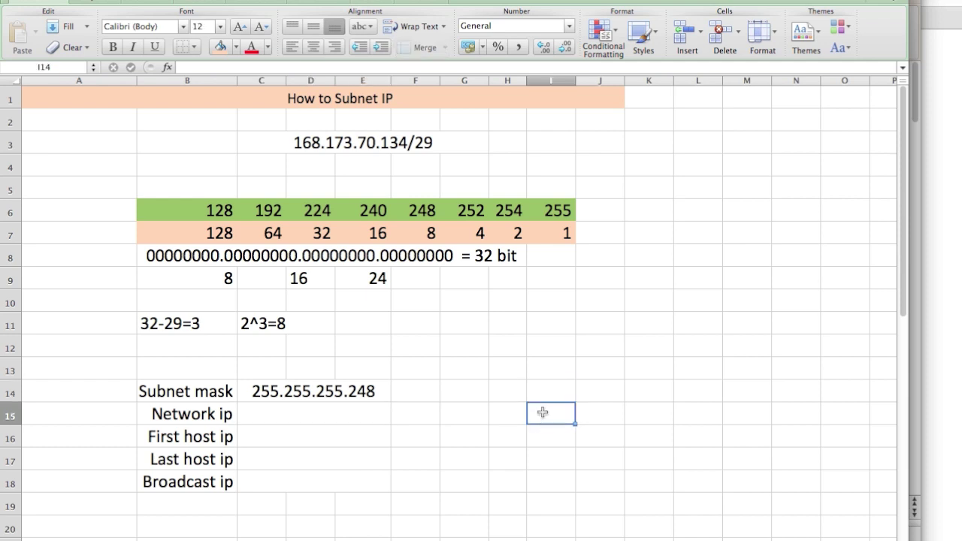
text(16)
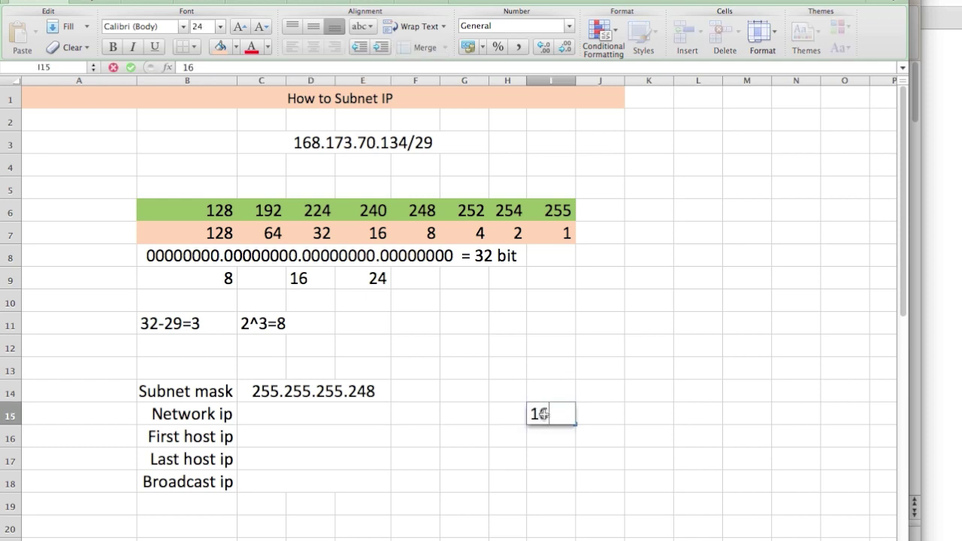
text(8.173.)
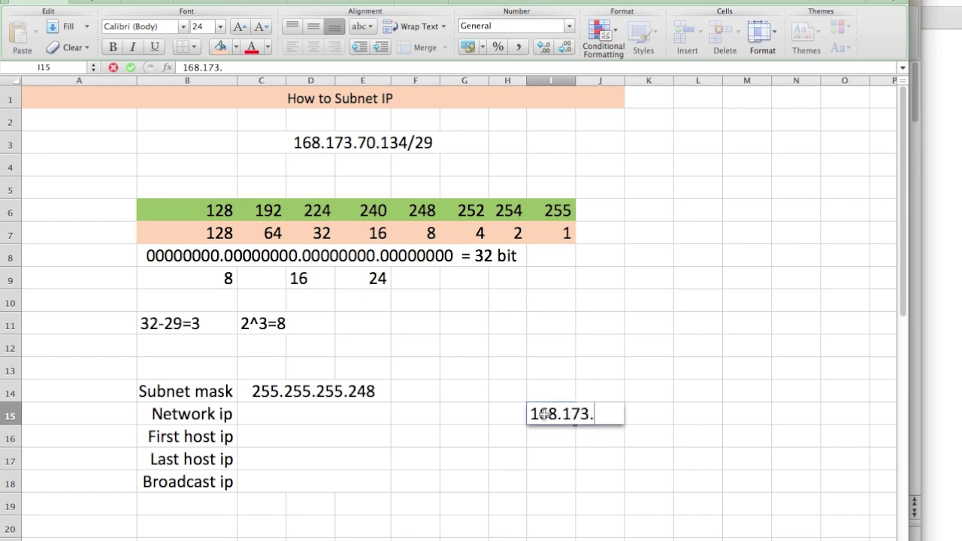
text(70.0)
key(Return)
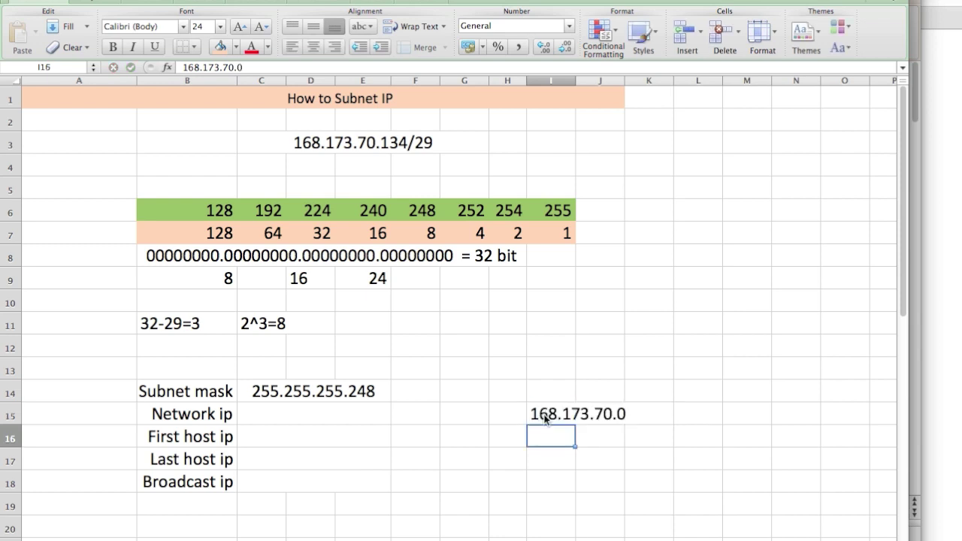
text(18)
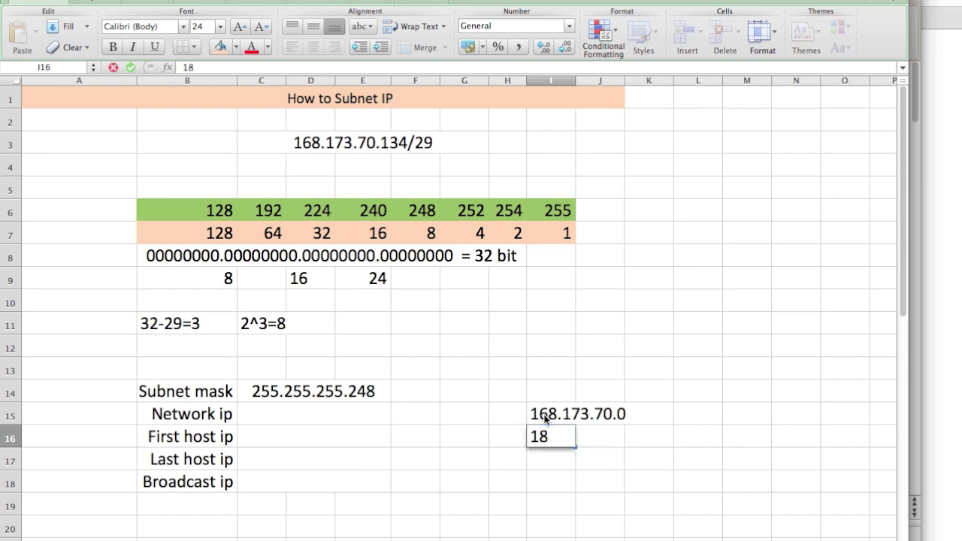
key(BackSpace)
text(68)
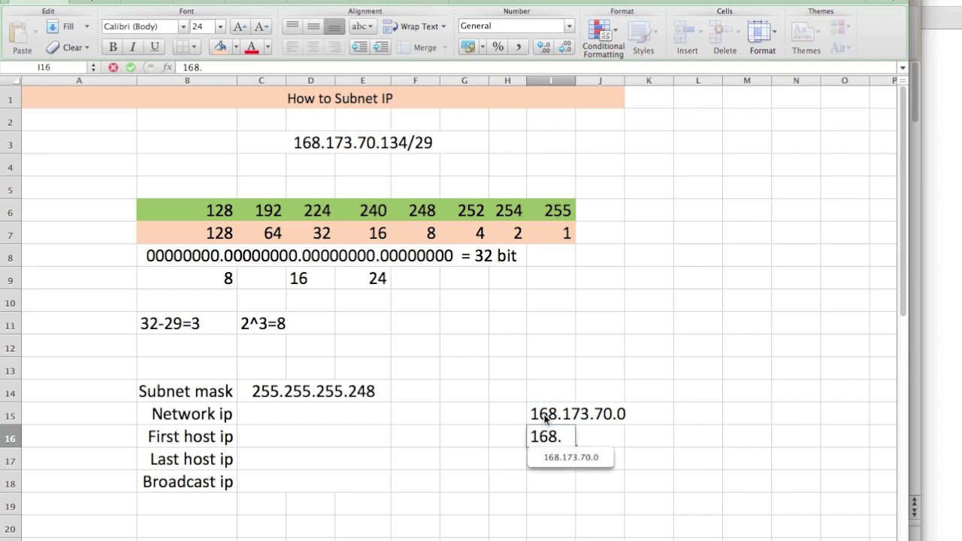
text(.173)
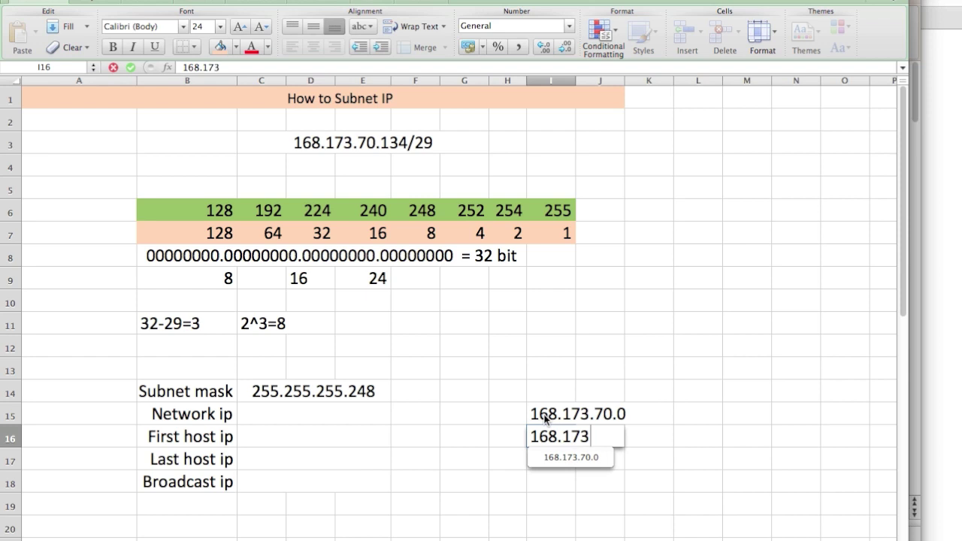
text(.70.8)
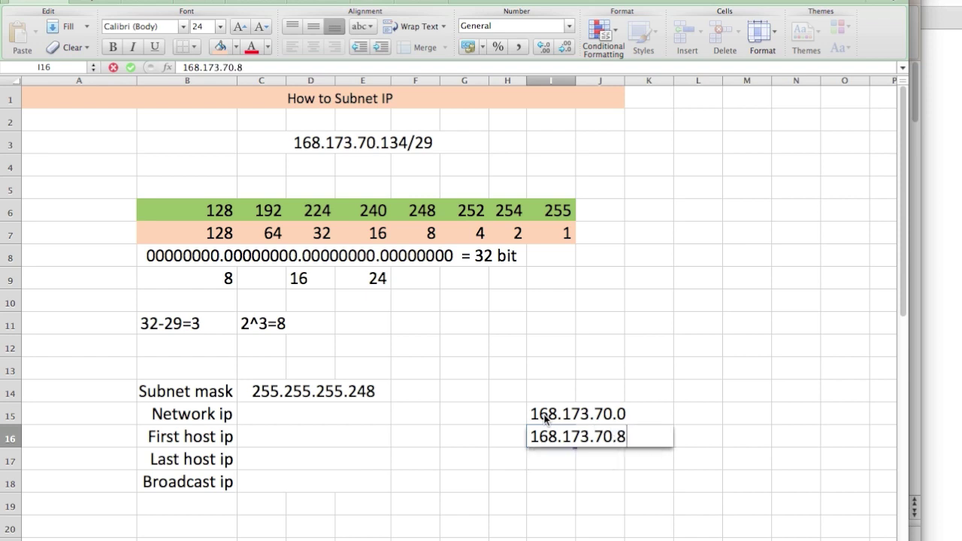
key(Return)
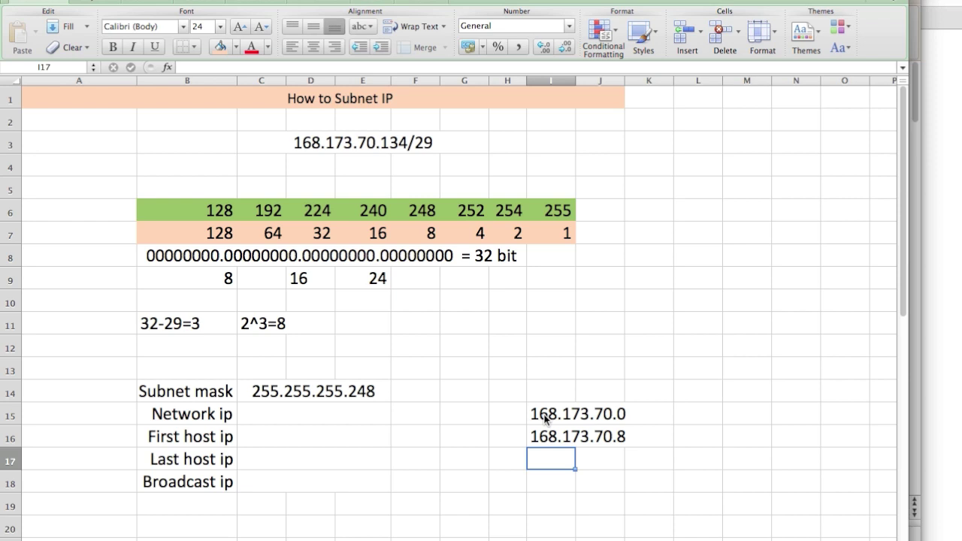
Fill the address series down column I in steps of 8 past 168.173.70.136.
drag(545, 419, 619, 532)
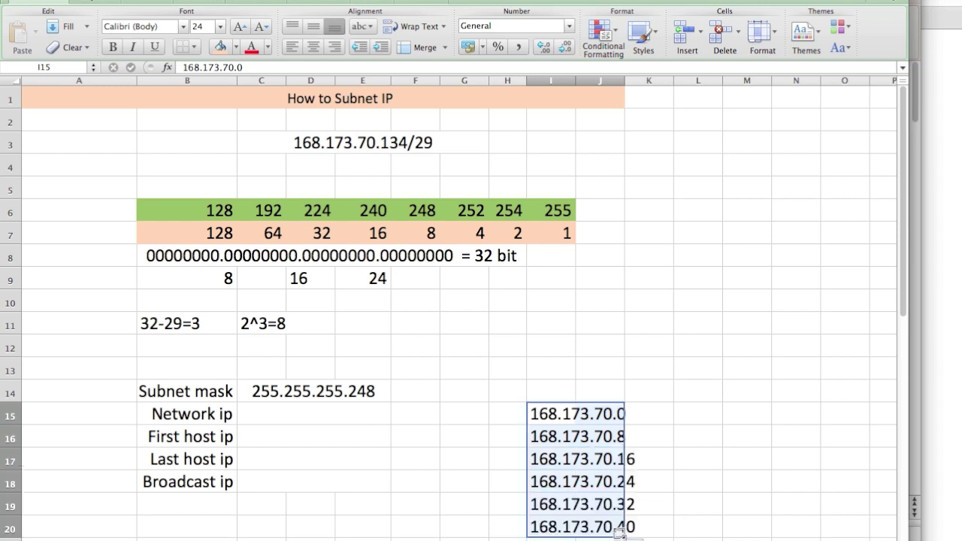
click(676, 465)
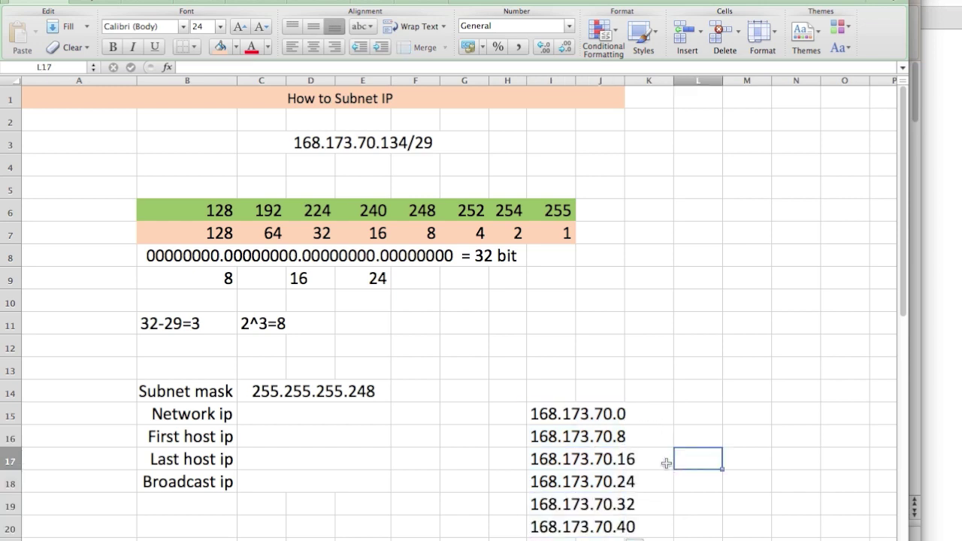
click(393, 141)
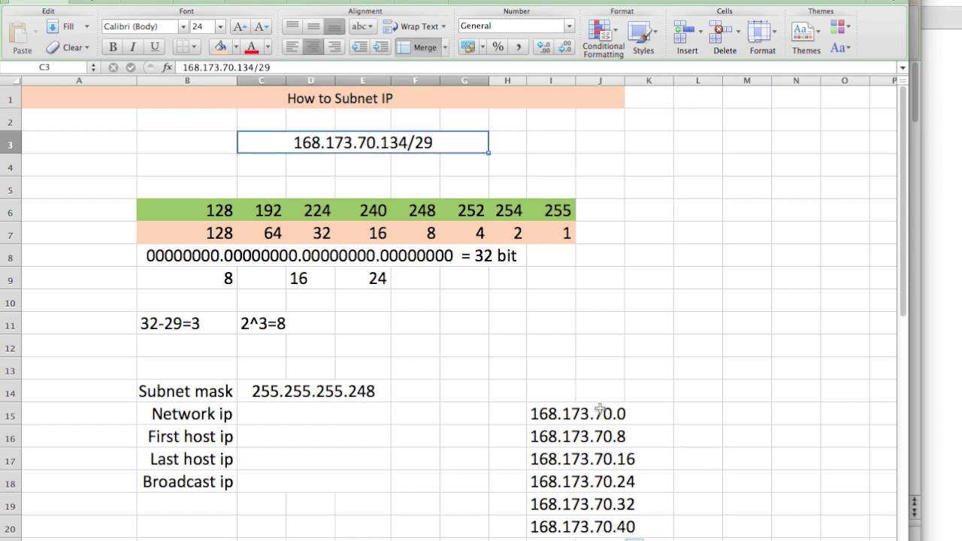
drag(561, 413, 662, 527)
scroll(686, 492, down, 5)
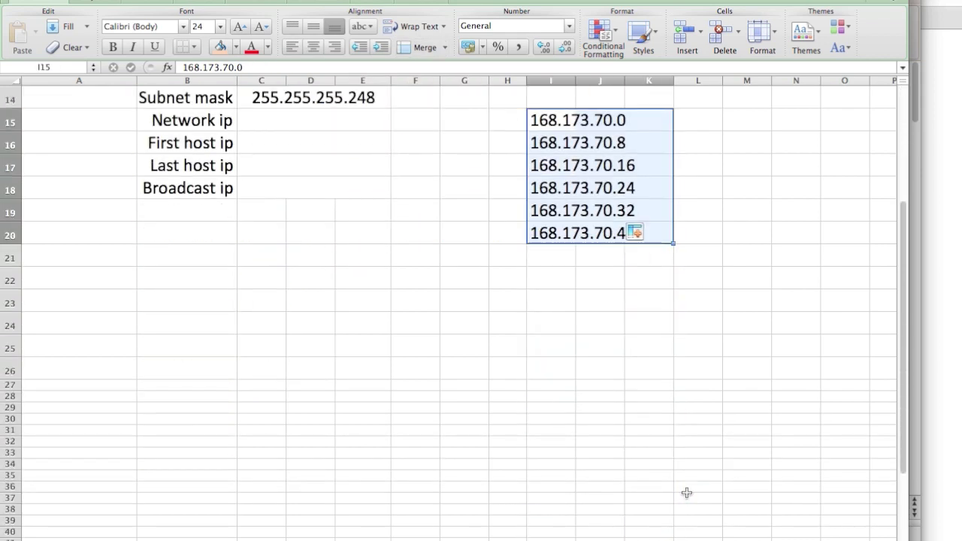
scroll(686, 492, up, 2)
click(726, 319)
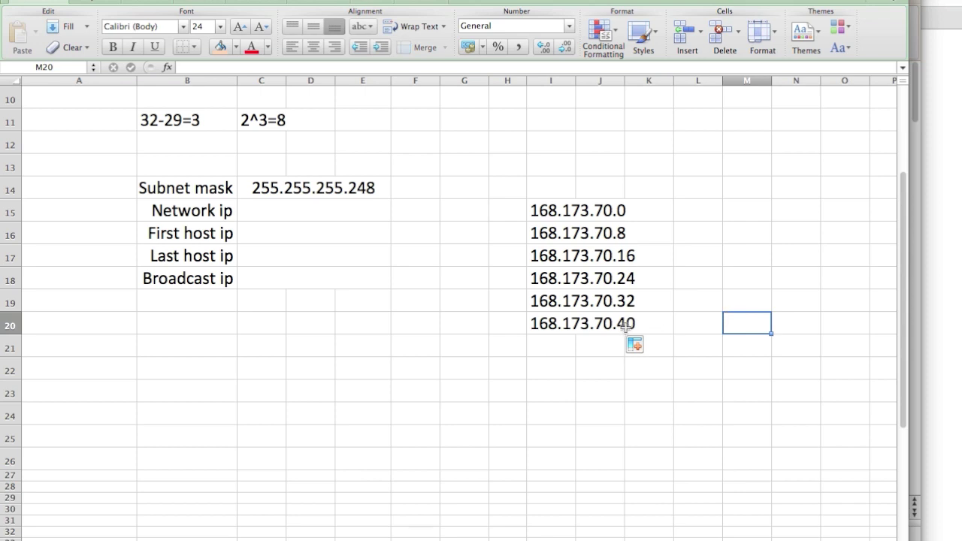
drag(550, 210, 649, 540)
scroll(701, 465, down, 3)
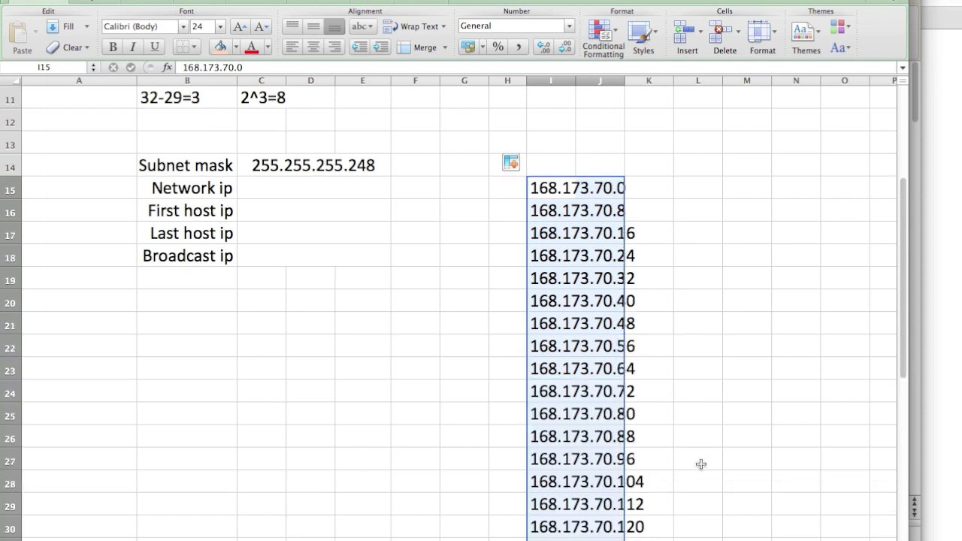
click(700, 464)
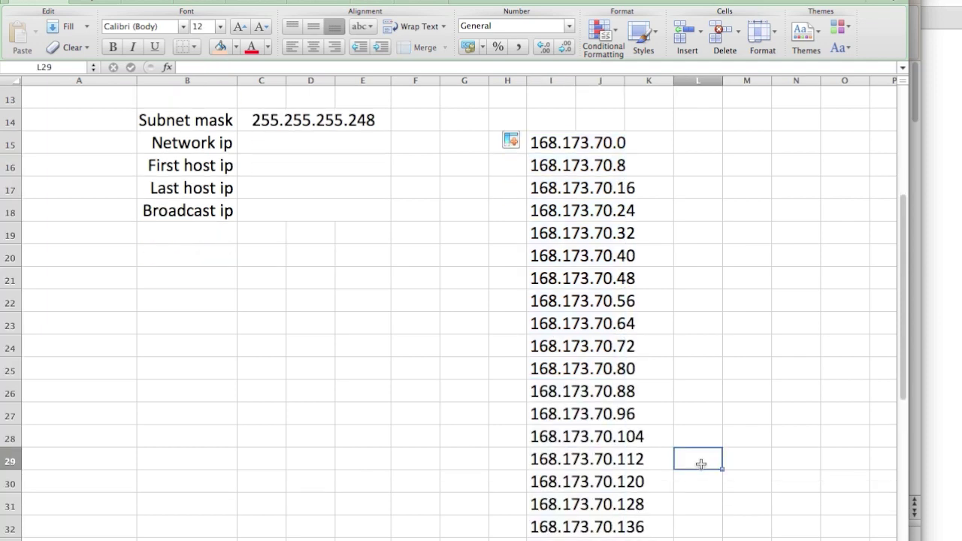
Identify 168.173.70.128 in the column I list as the block containing .134.
scroll(700, 462, up, 3)
scroll(655, 485, down, 5)
click(655, 486)
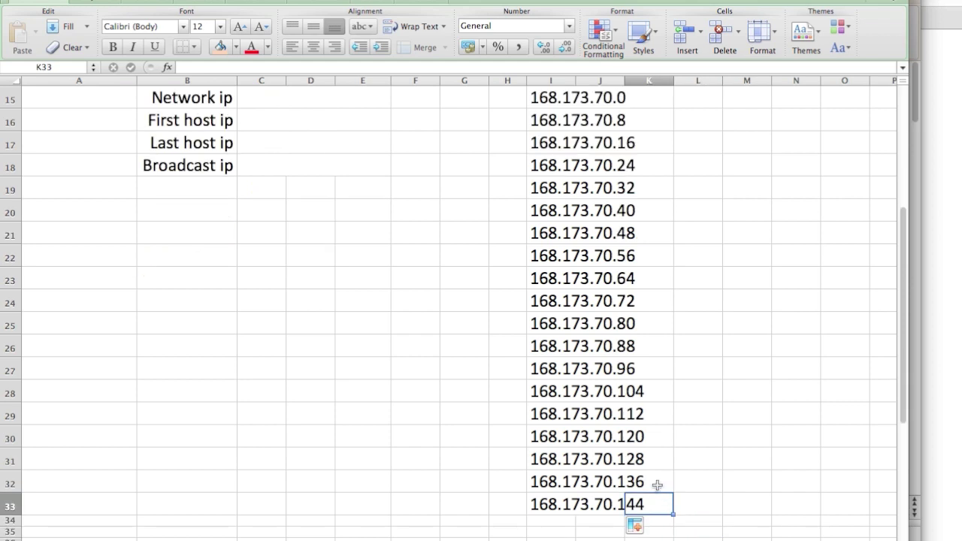
click(658, 485)
click(654, 459)
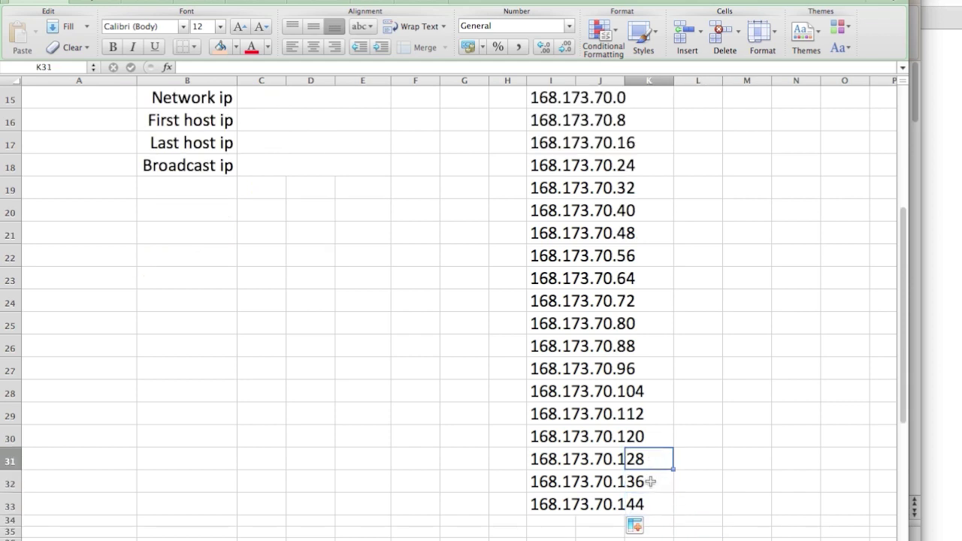
click(650, 482)
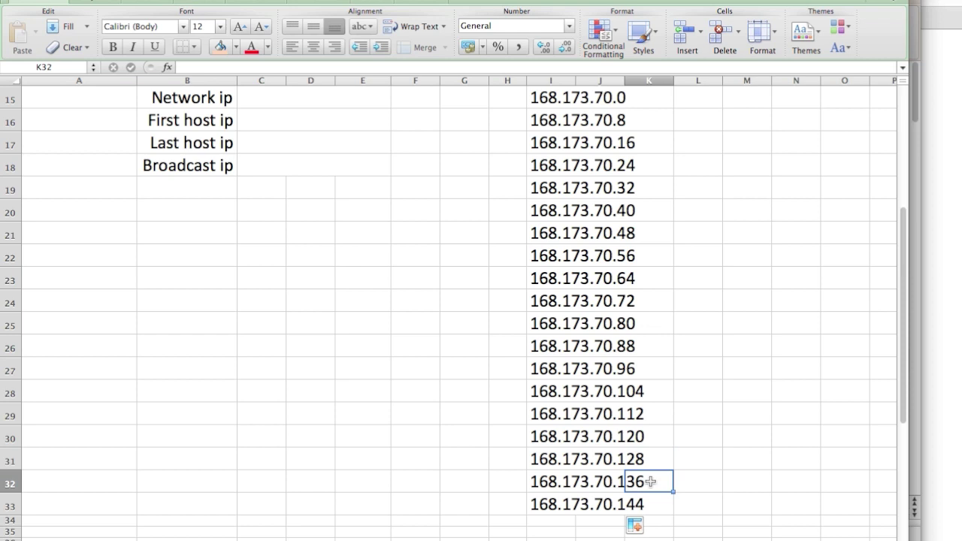
click(648, 460)
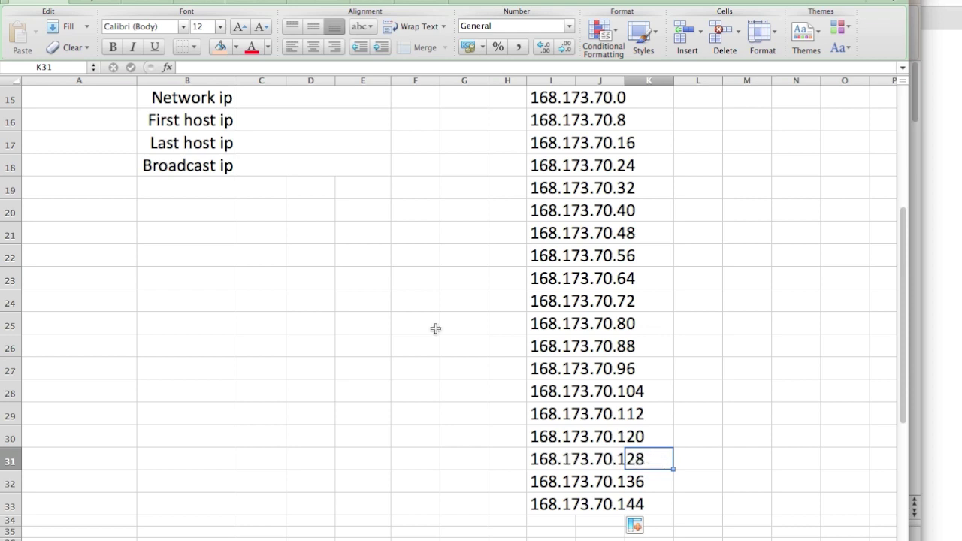
scroll(435, 329, up, 3)
scroll(436, 328, up, 3)
Enter 168.173.70.128 as the Network ip.
click(253, 232)
text(168.173.70.128)
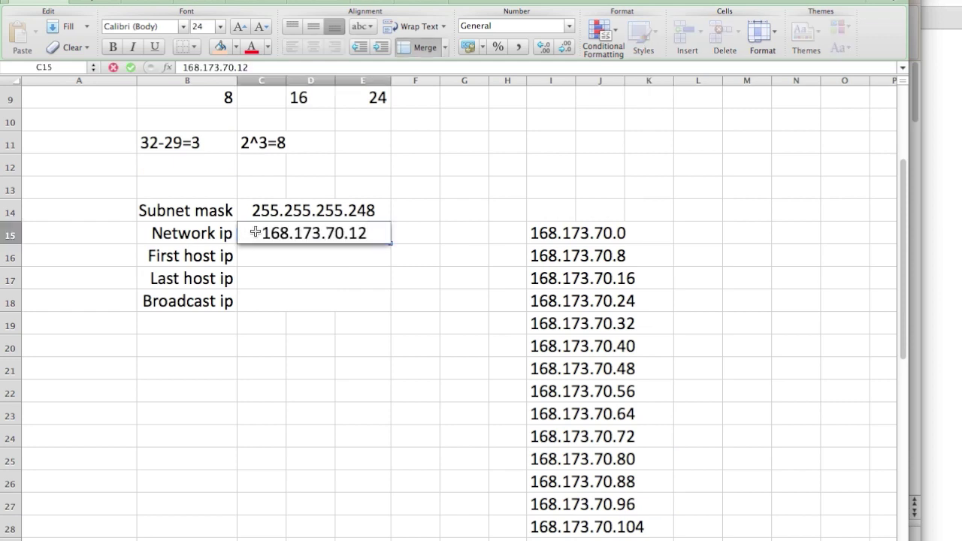
click(387, 301)
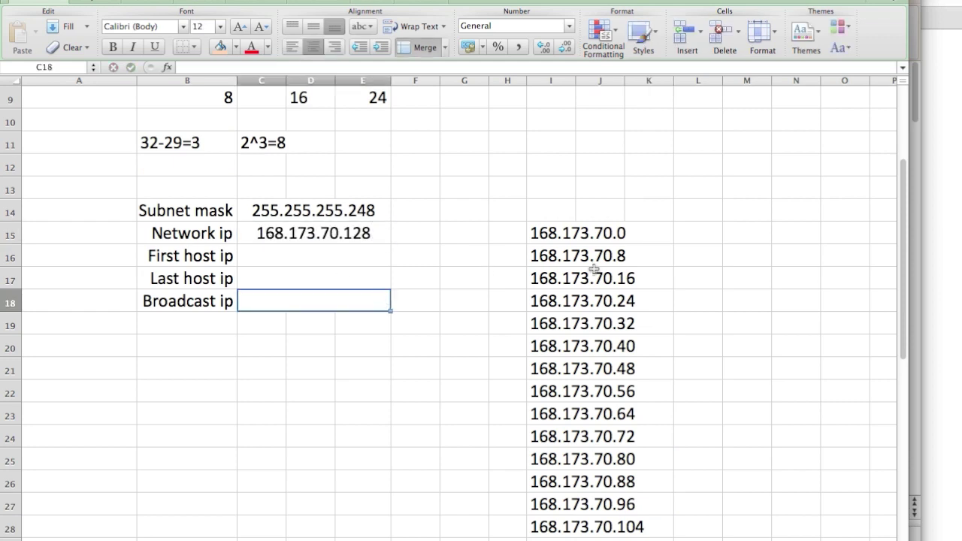
scroll(575, 241, down, 3)
scroll(575, 241, up, 3)
key(super+Tab)
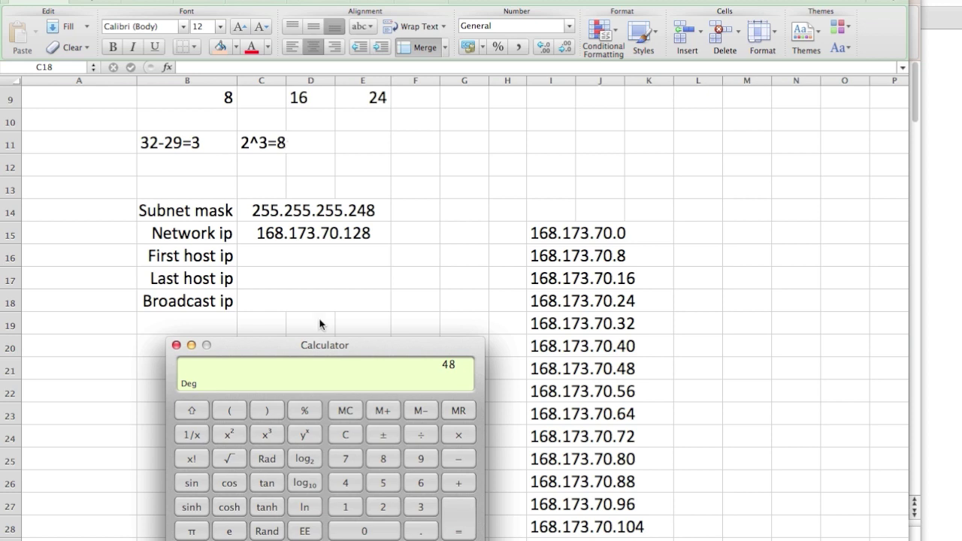
Compute 8 × 17 = 136 and 136 − 8 = 128 in Calculator, then quit it.
click(395, 459)
click(472, 435)
click(351, 508)
click(350, 460)
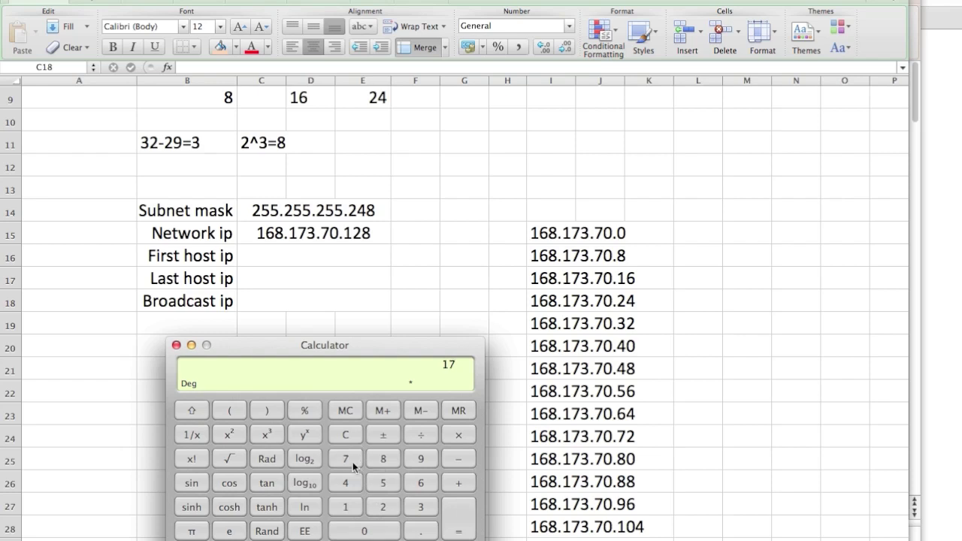
click(458, 522)
click(385, 466)
click(476, 511)
key(super+q)
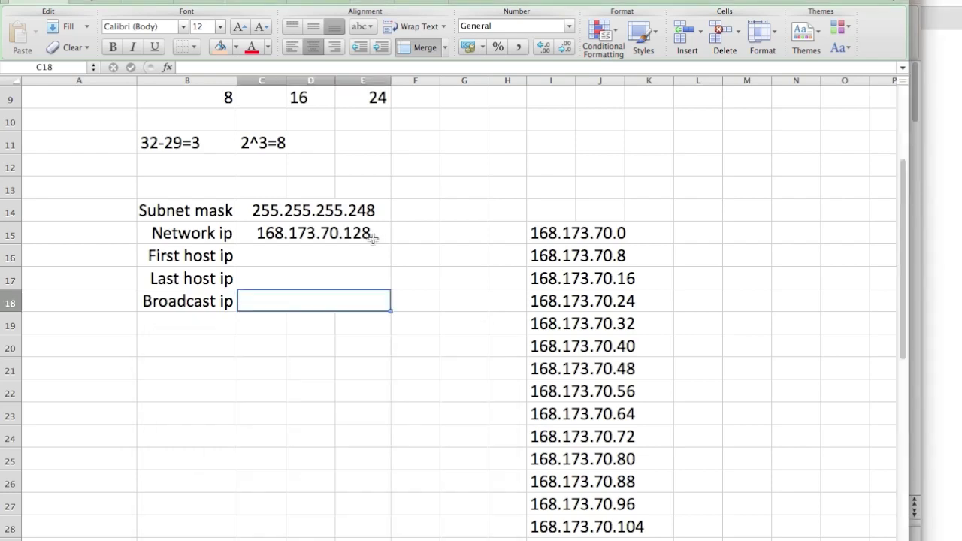
Enter first host IP 168.173.70.129 in C16, correcting the AutoComplete suggestion.
click(300, 262)
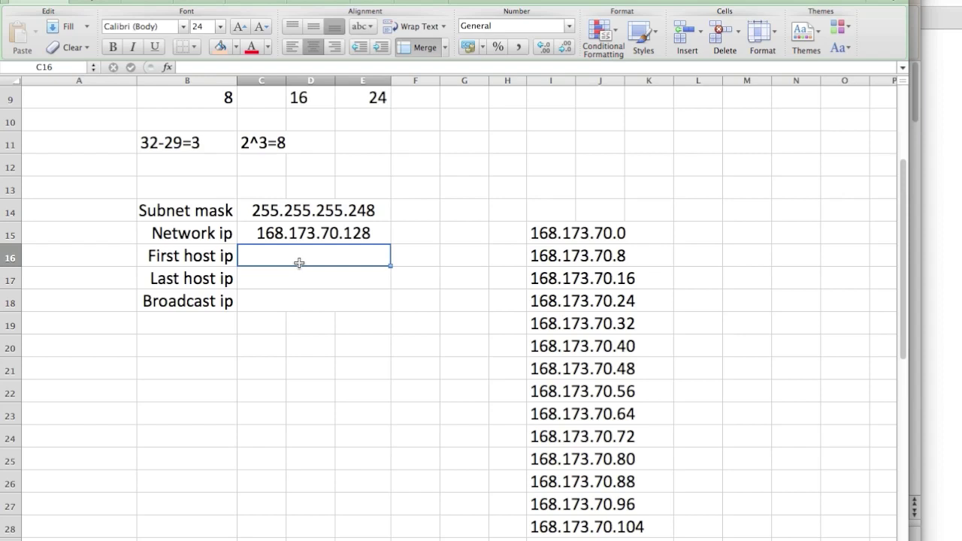
text(1)
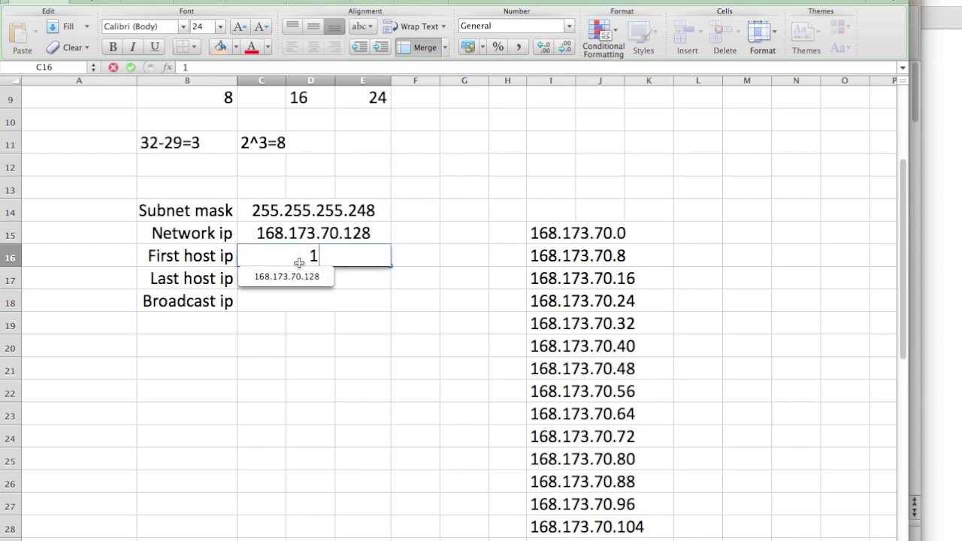
click(305, 277)
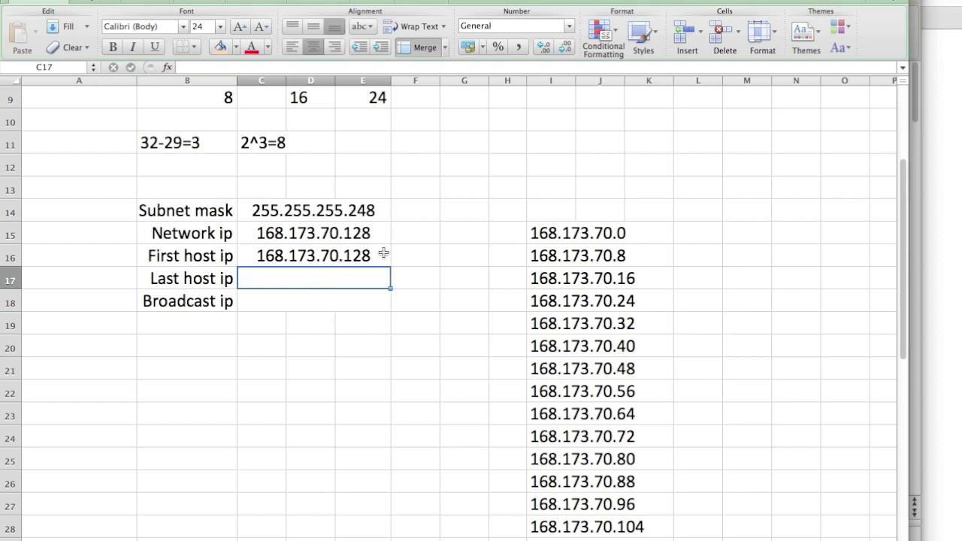
double_click(257, 256)
drag(258, 256, 387, 253)
click(386, 253)
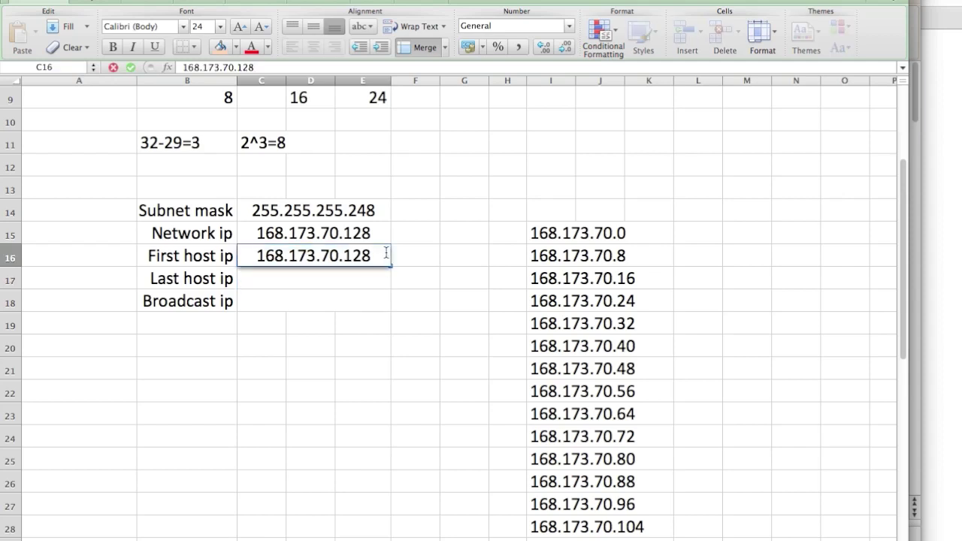
key(BackSpace)
text(9)
click(306, 280)
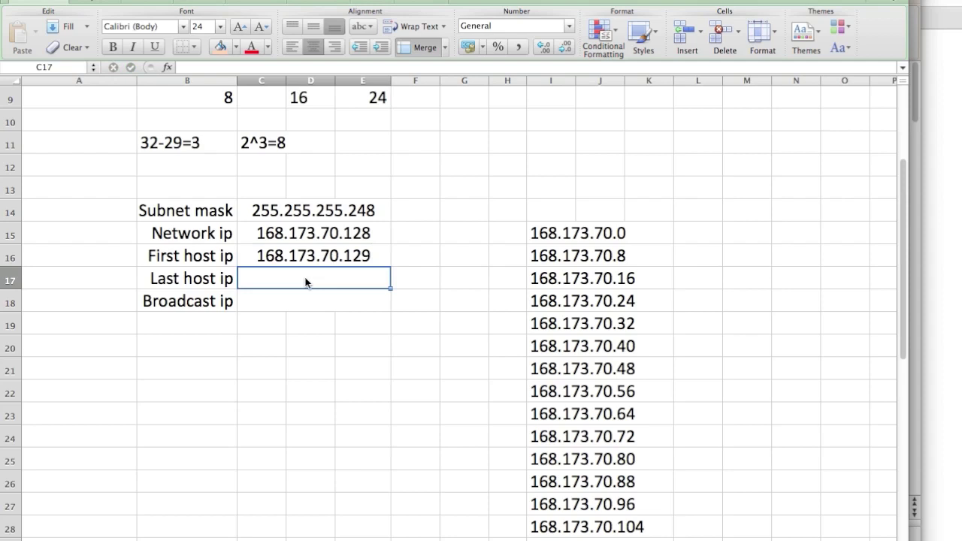
Enter last host IP 168.173.70.134 in C17, editing the suggested address.
double_click(306, 280)
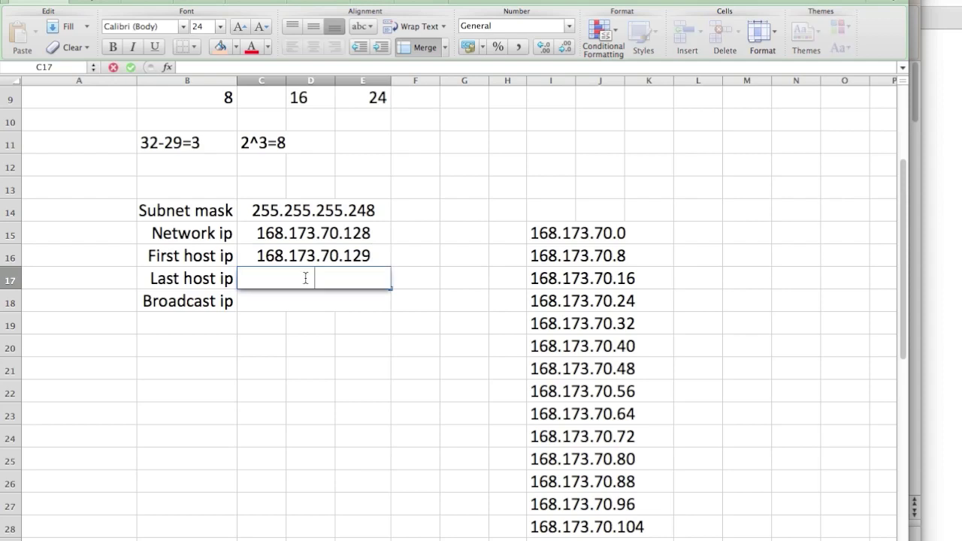
text(1)
click(313, 312)
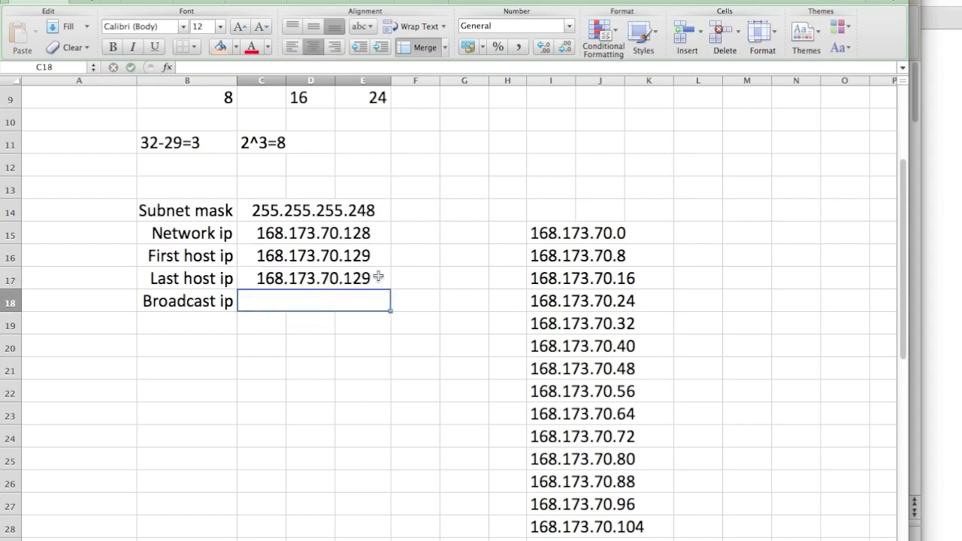
double_click(378, 280)
key(BackSpace)
scroll(637, 372, down, 5)
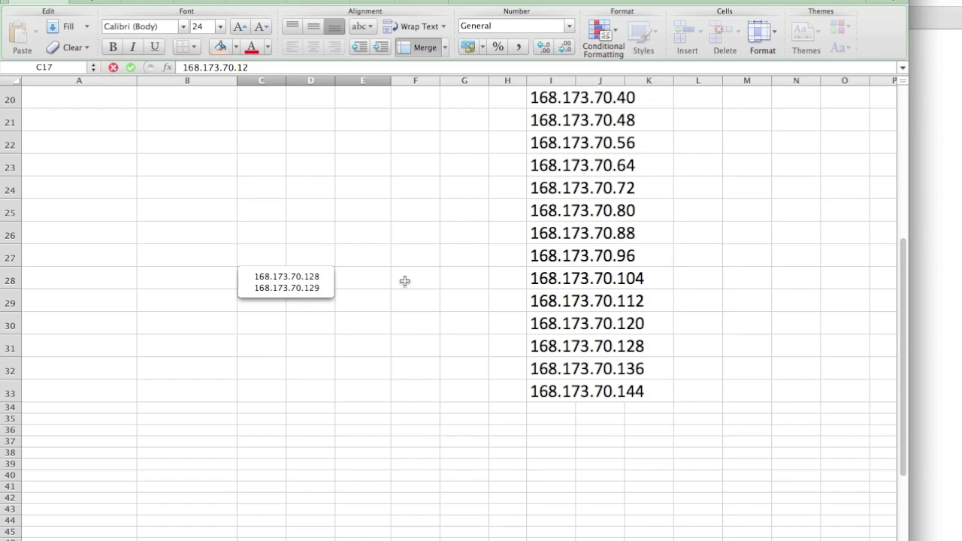
scroll(405, 281, up, 5)
scroll(405, 281, up, 4)
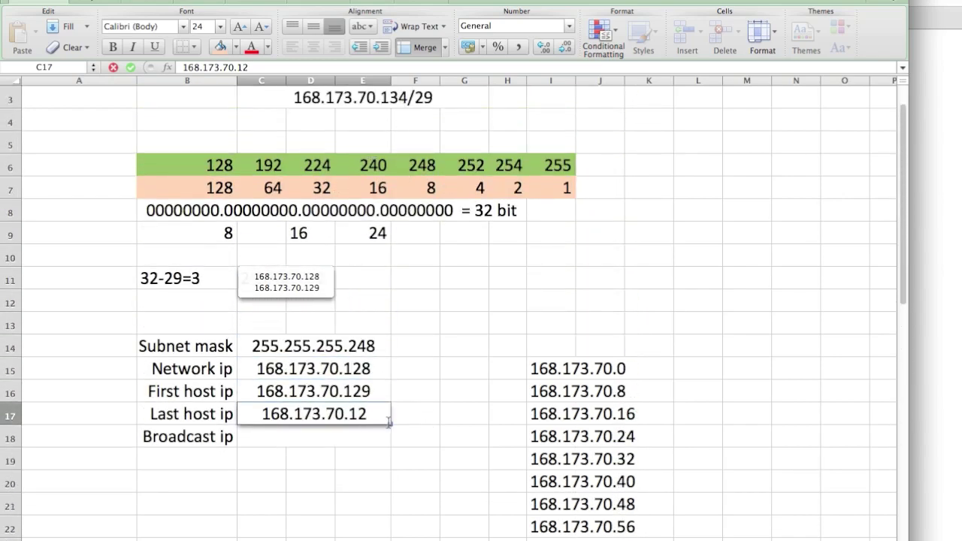
key(BackSpace)
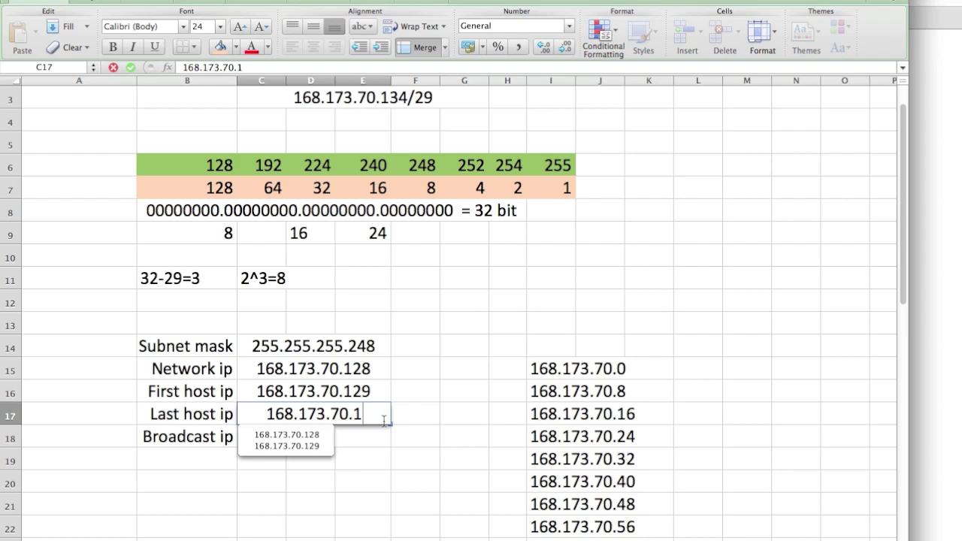
text(34)
click(347, 442)
Enter broadcast IP 168.173.70.135 in C18, adjusting the suggested 168.173.70.128.
text(1)
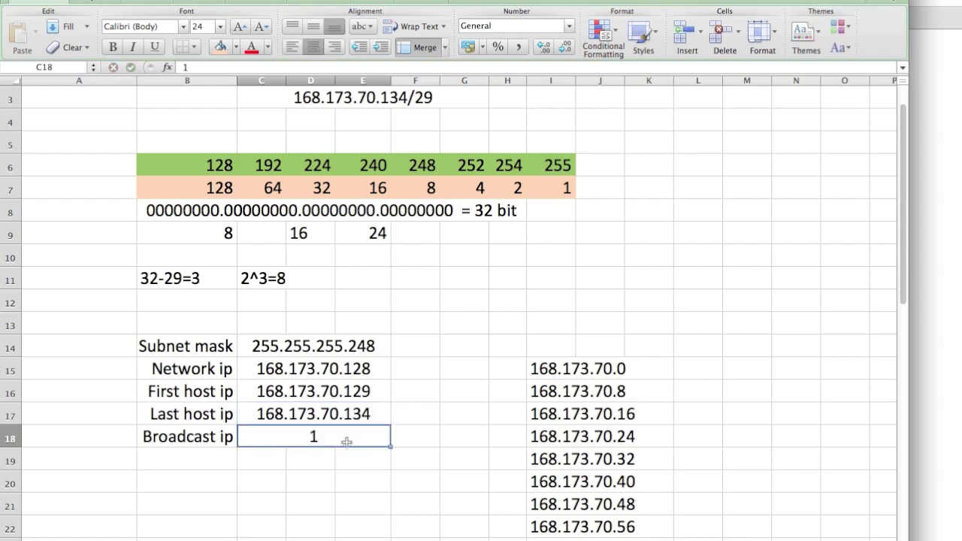
key(BackSpace)
text(68)
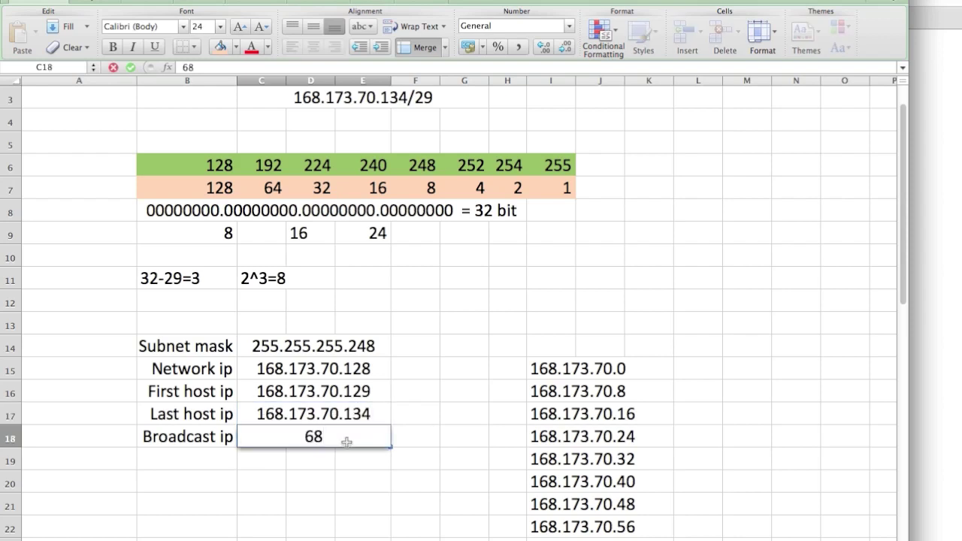
key(BackSpace)
key(BackSpace)
text(168)
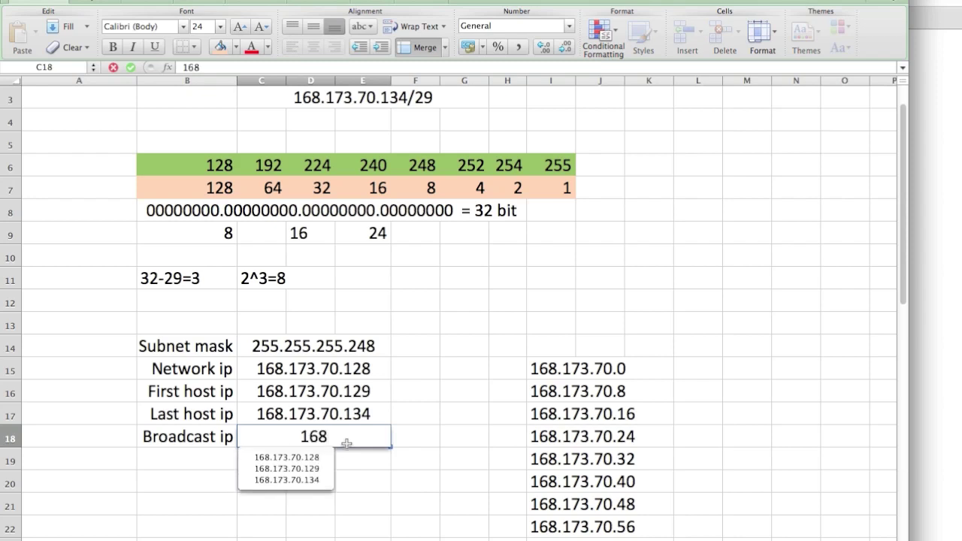
text(.17)
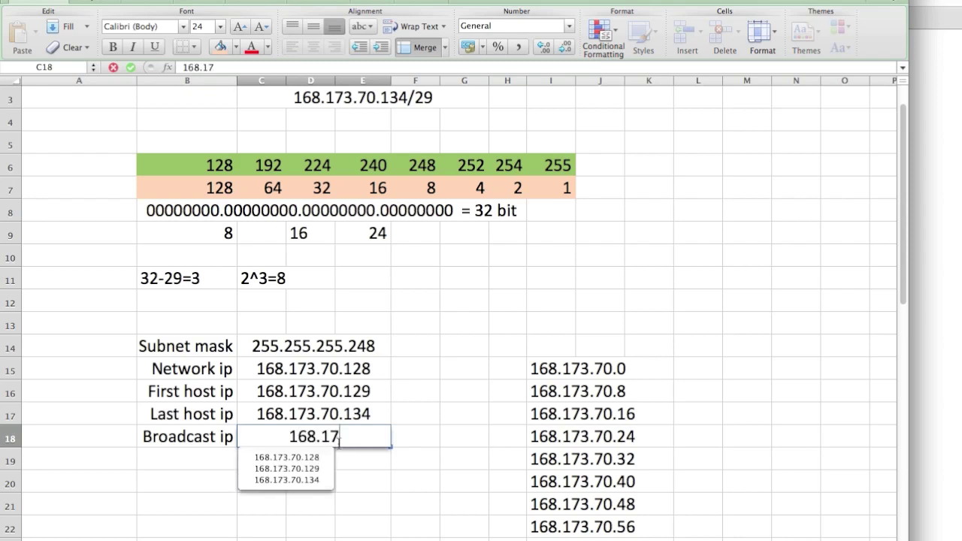
key(Down)
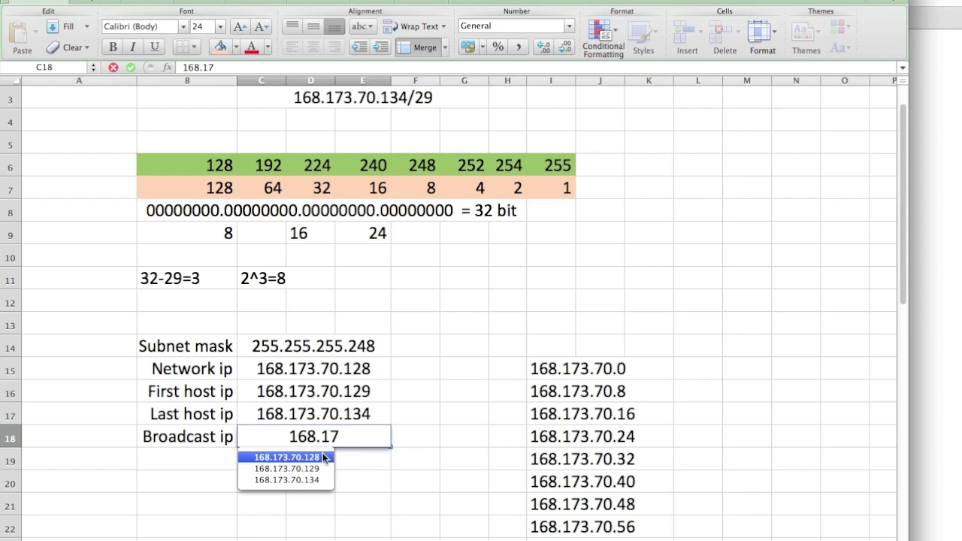
key(Return)
double_click(375, 437)
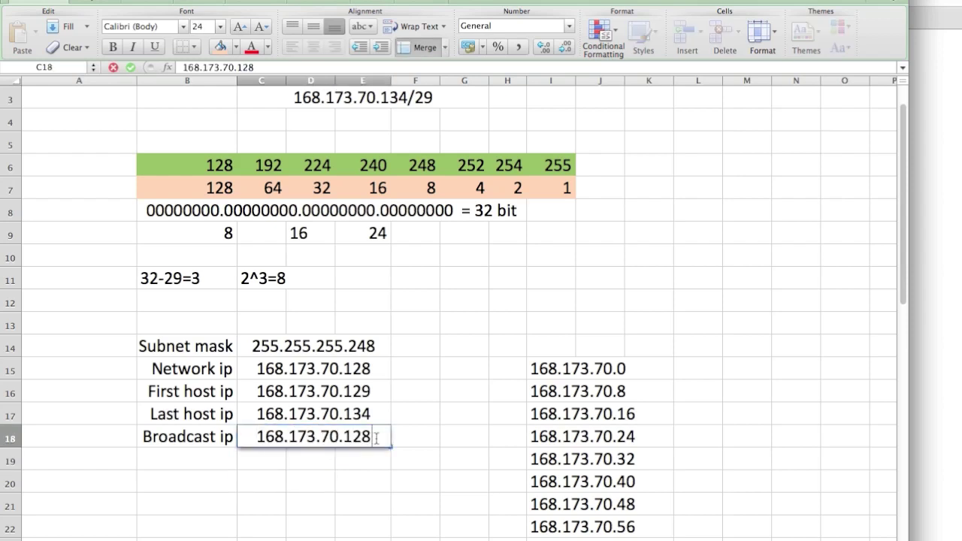
key(BackSpace)
key(BackSpace)
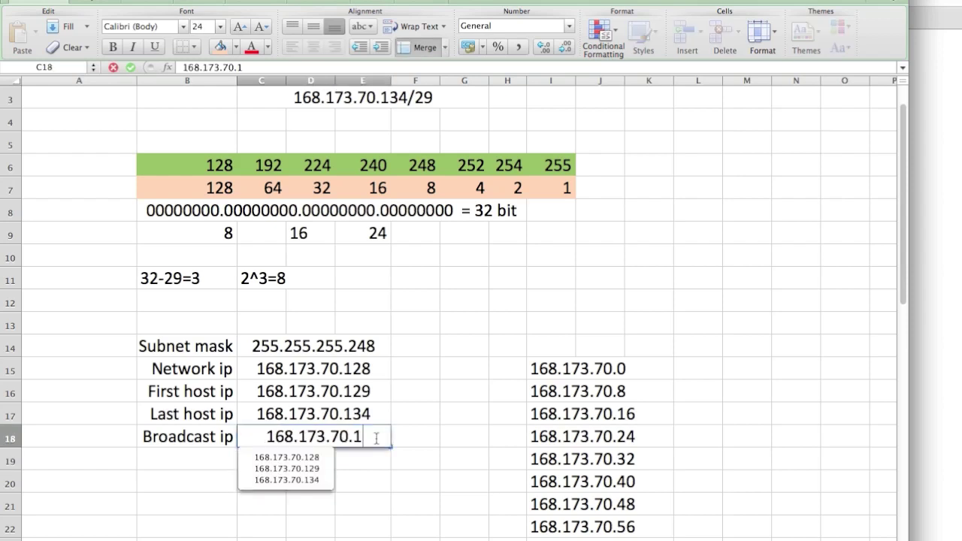
text(35)
click(426, 505)
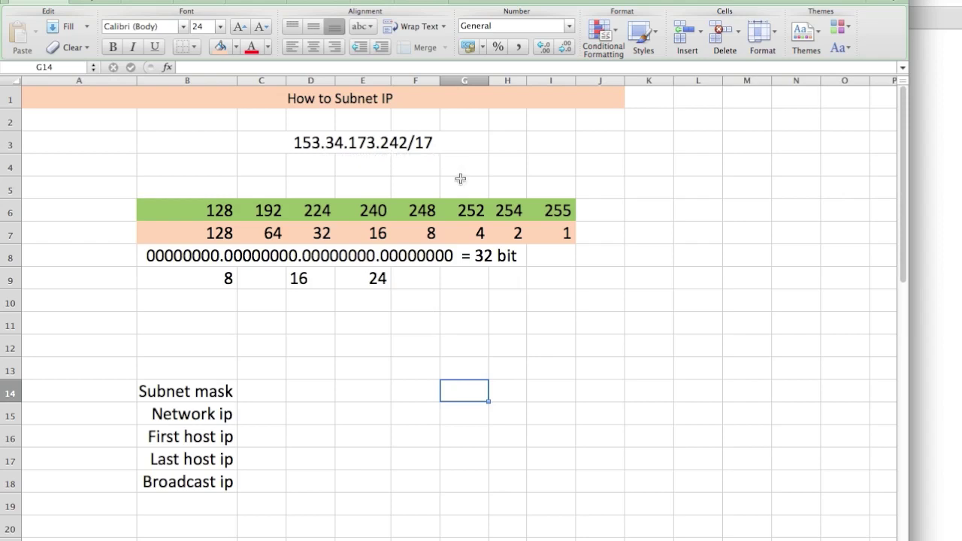
Click cell G12 on the 153.34.173.242/17 How to Subnet IP worksheet.
click(483, 348)
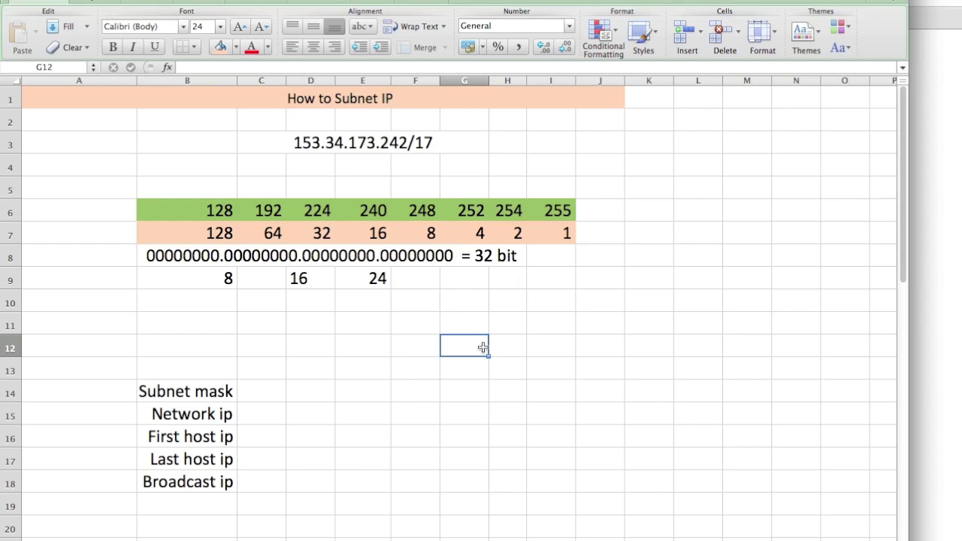
click(216, 327)
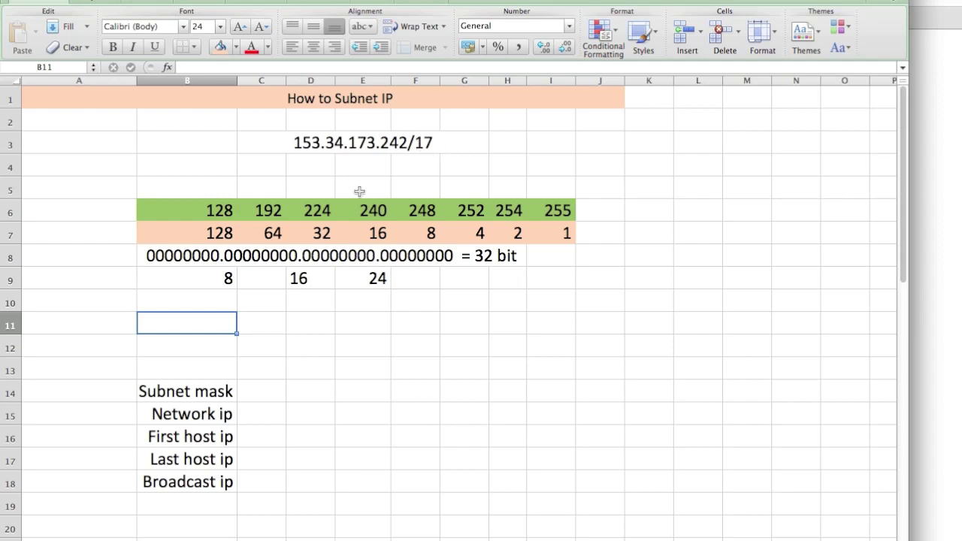
click(216, 278)
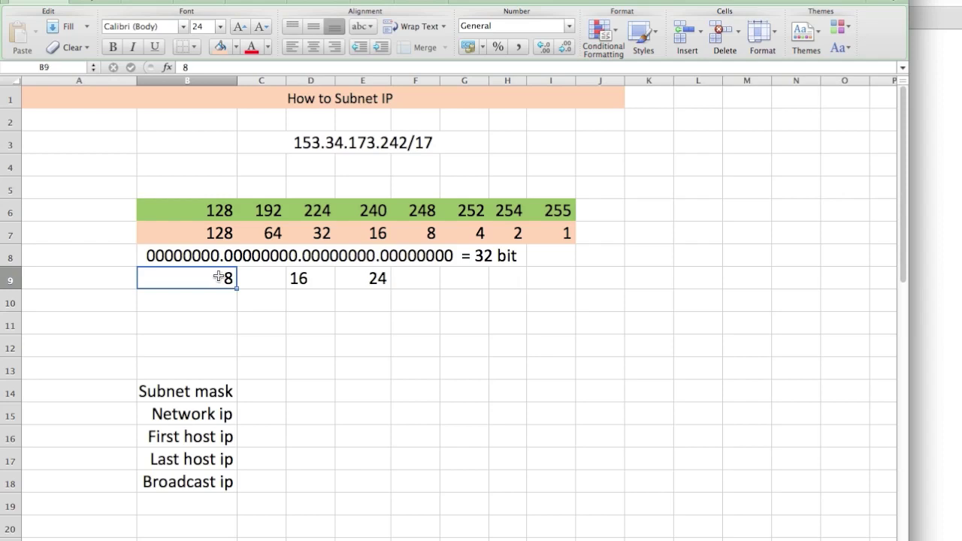
click(301, 280)
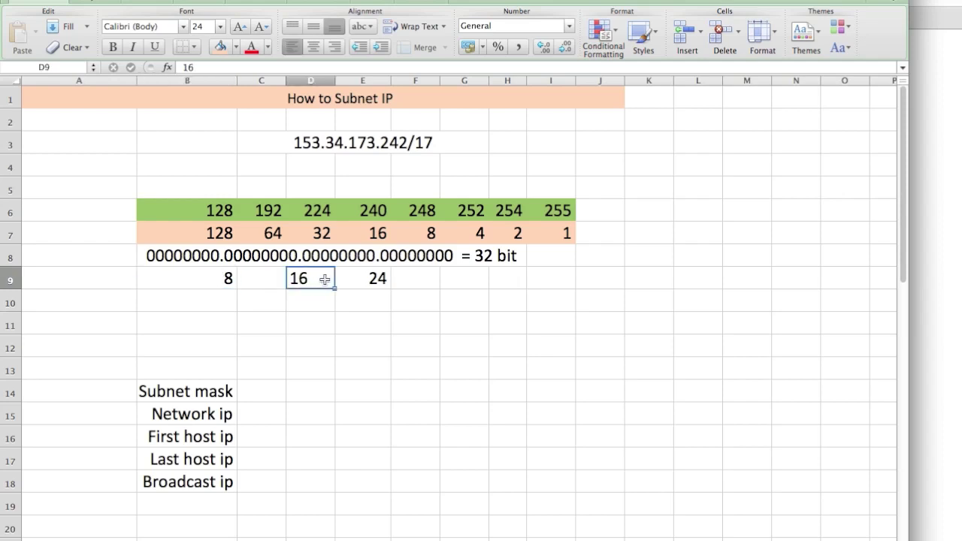
double_click(341, 257)
double_click(344, 256)
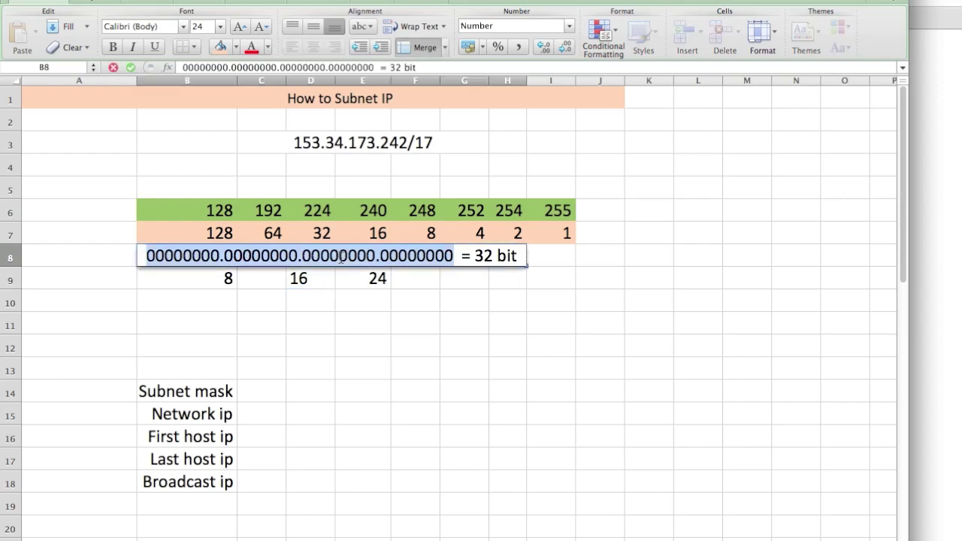
click(350, 256)
drag(350, 258, 312, 258)
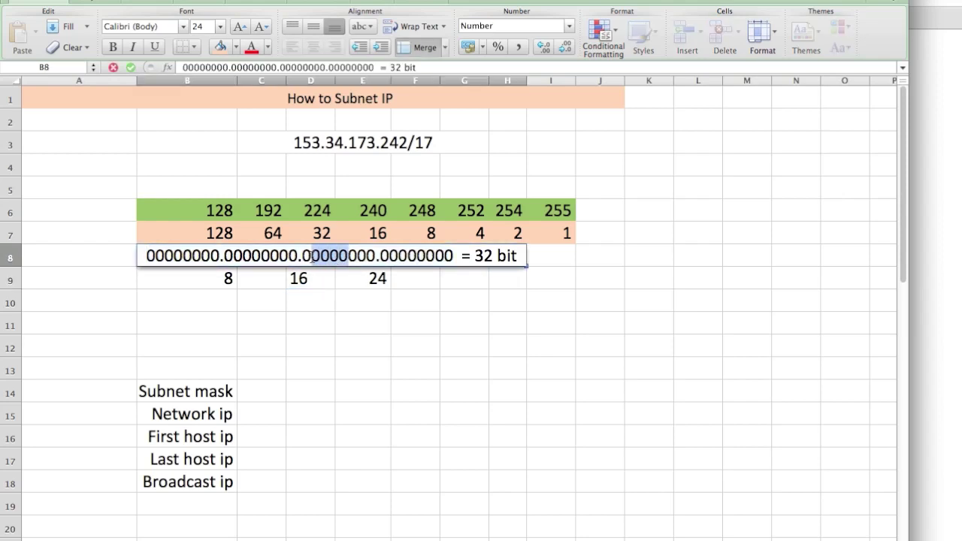
click(374, 284)
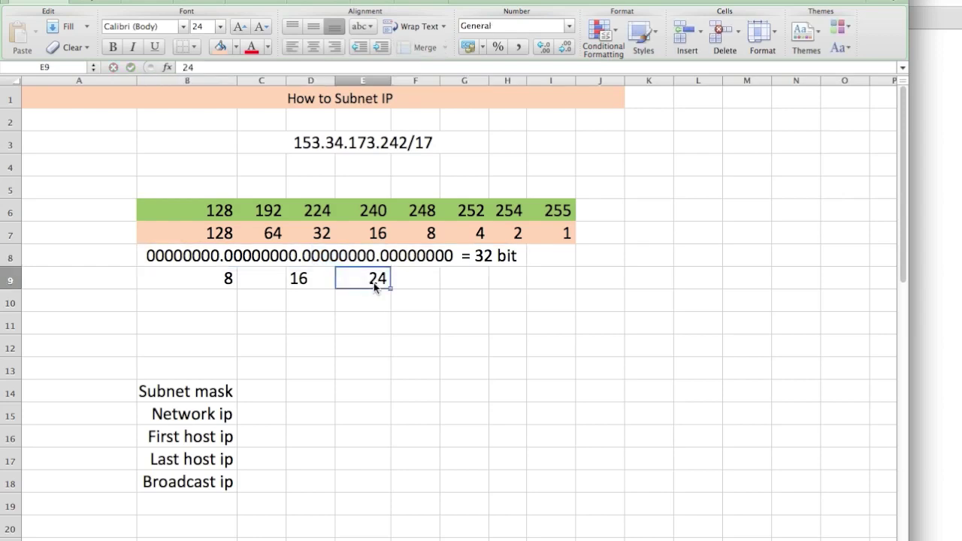
Note 24-17=7 in B11 and 2^7=128 in C11, checking 128 in the bit-weight row.
click(185, 331)
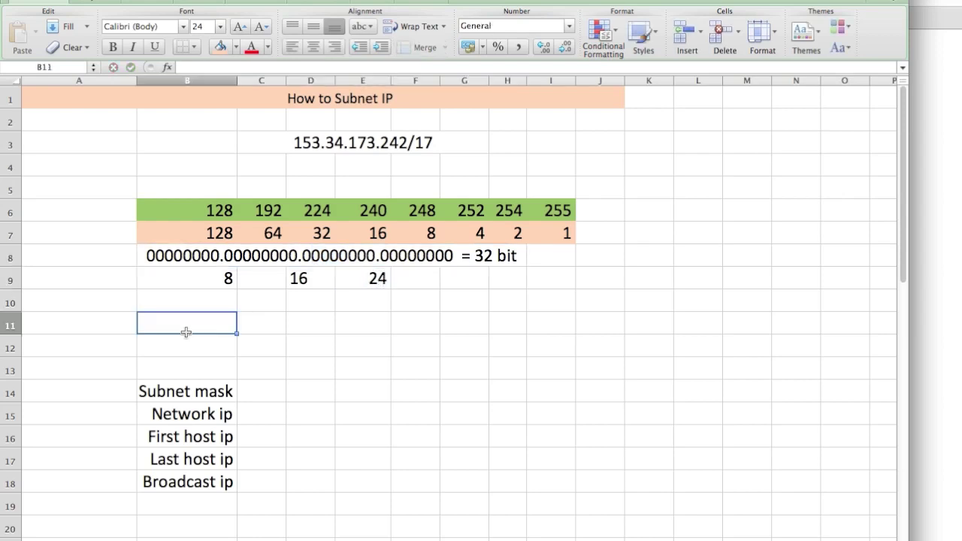
text(24-1)
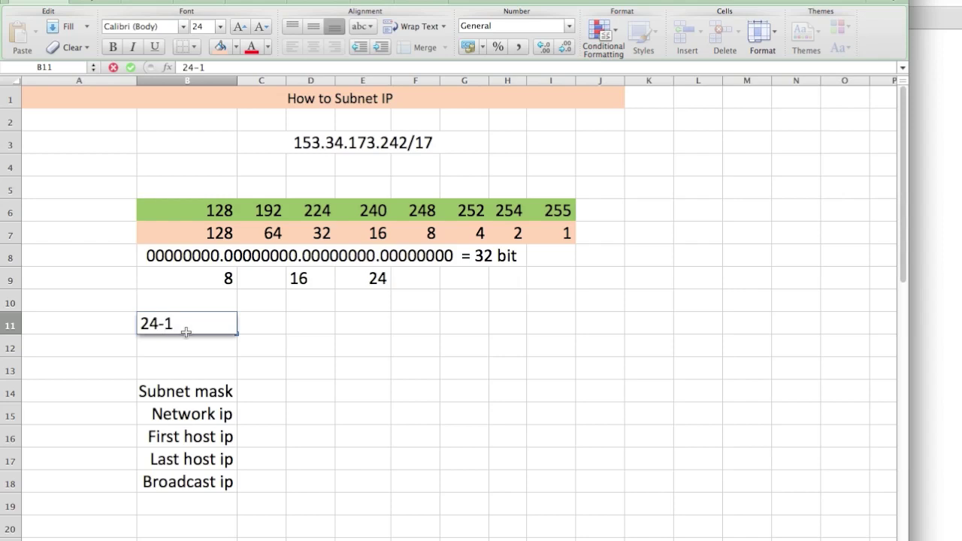
text(7=7)
click(261, 329)
text(2^7=)
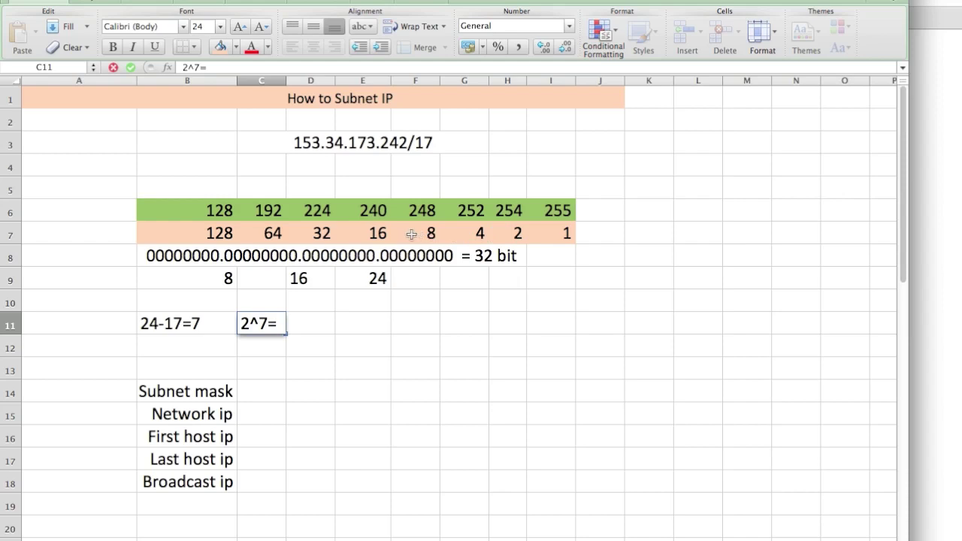
click(228, 235)
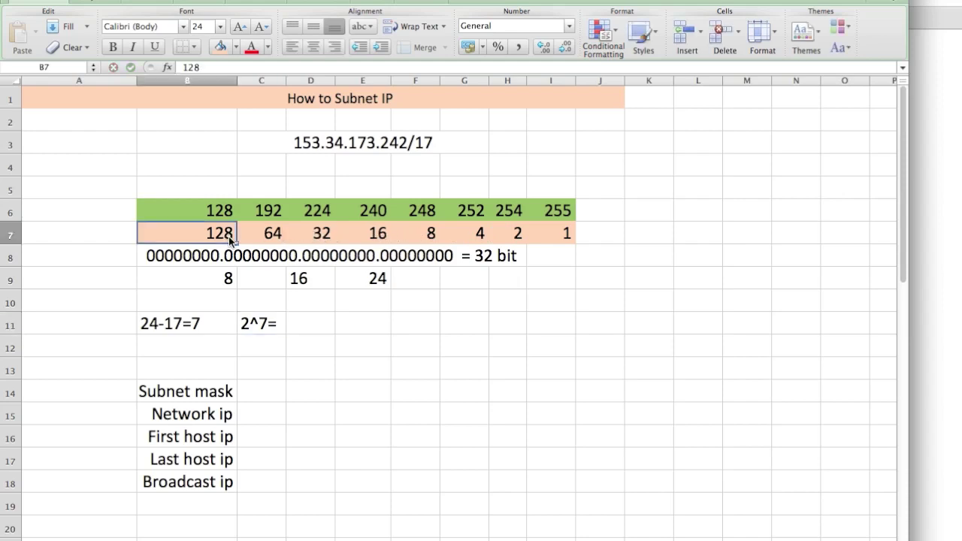
click(284, 324)
double_click(285, 324)
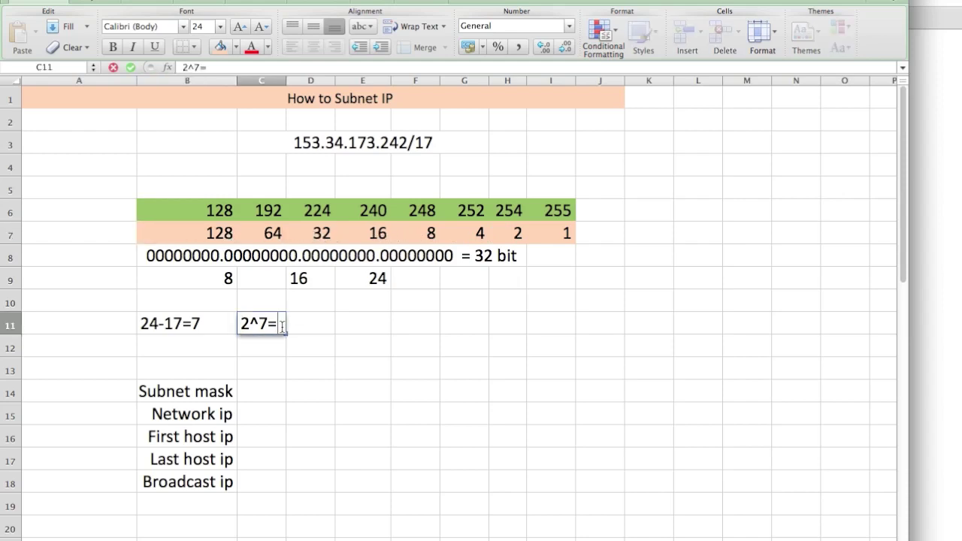
text(128)
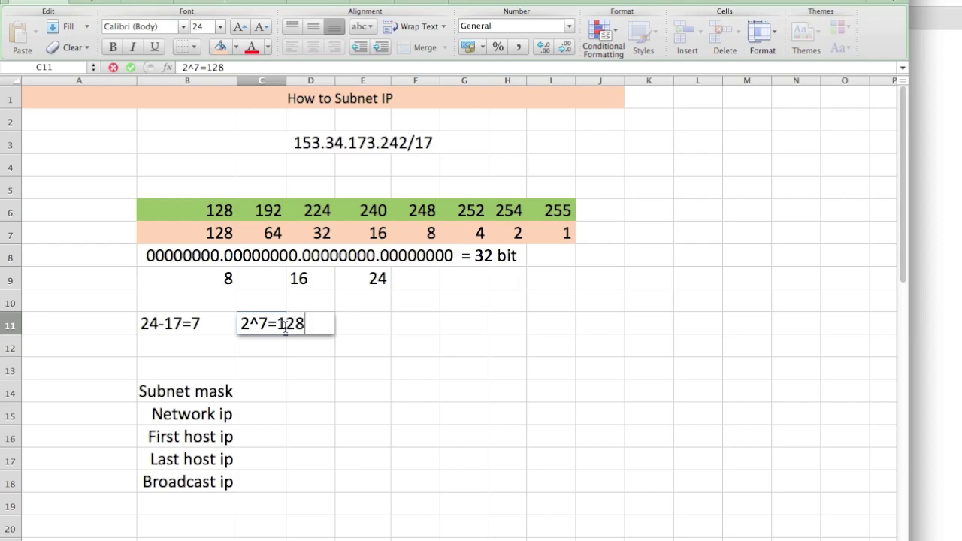
click(336, 368)
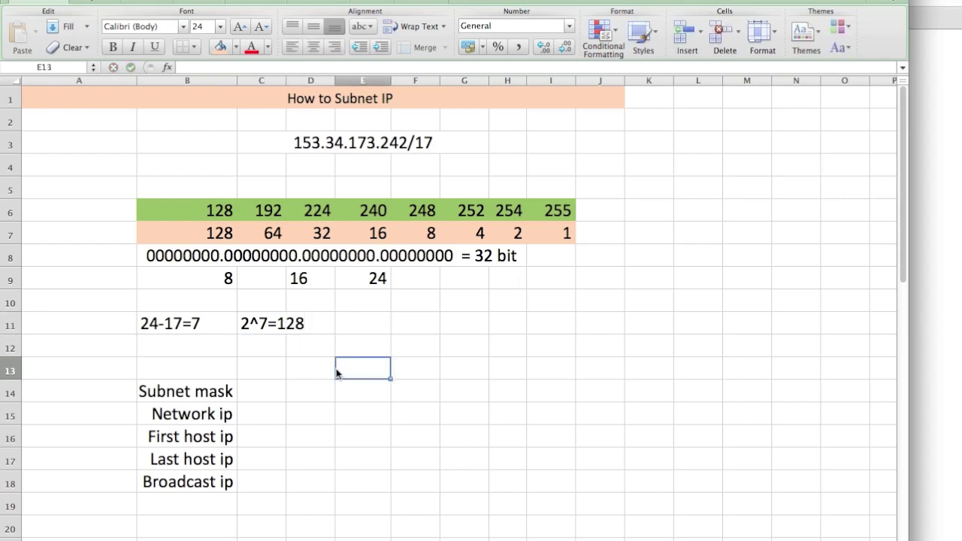
Review the 2^7=128 note against the 128 values in rows 6 and 7.
click(299, 323)
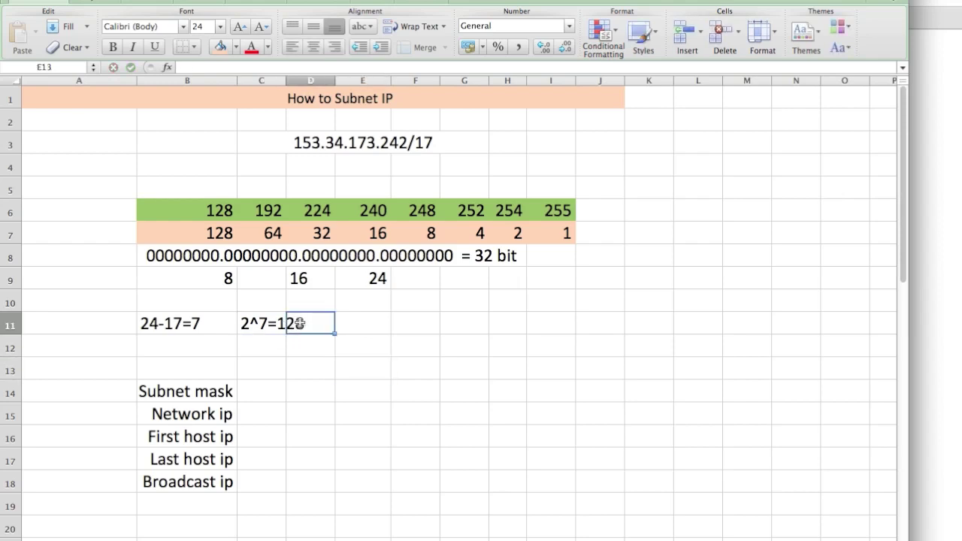
click(277, 322)
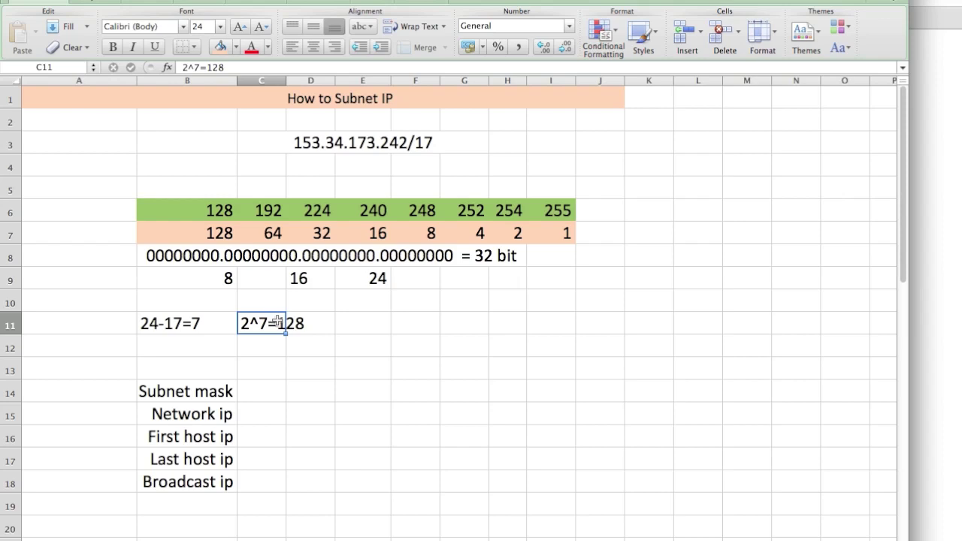
key(Right)
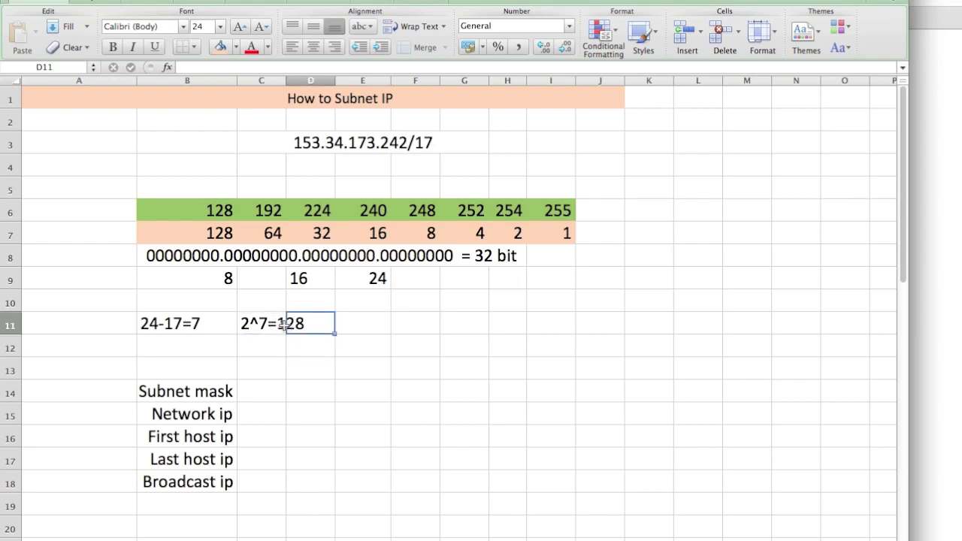
click(233, 239)
click(227, 210)
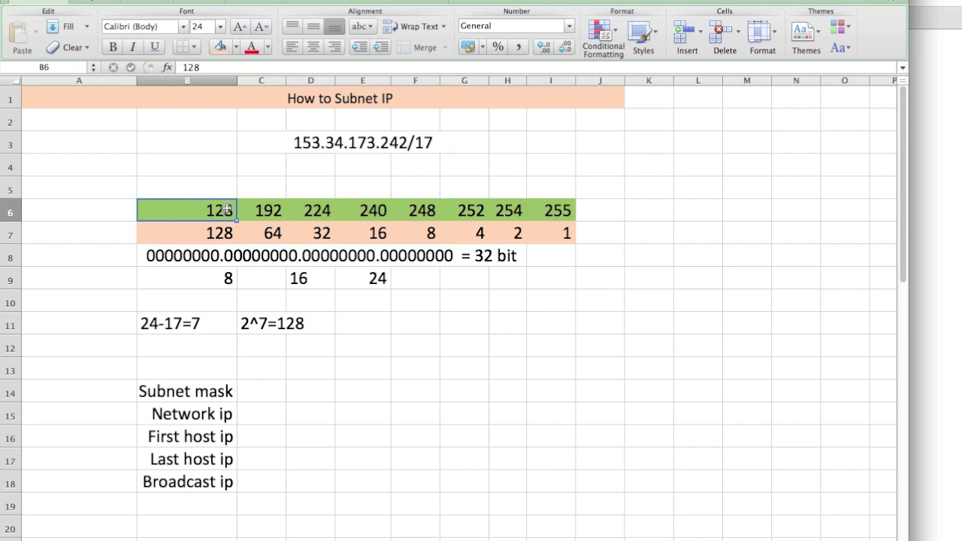
click(327, 257)
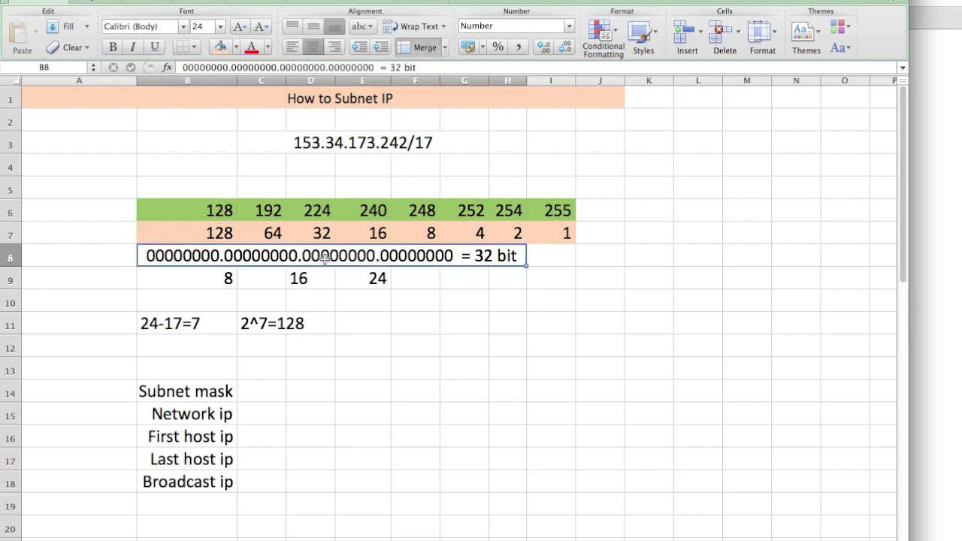
Enter subnet mask 255.255.128.0 in C14.
click(269, 391)
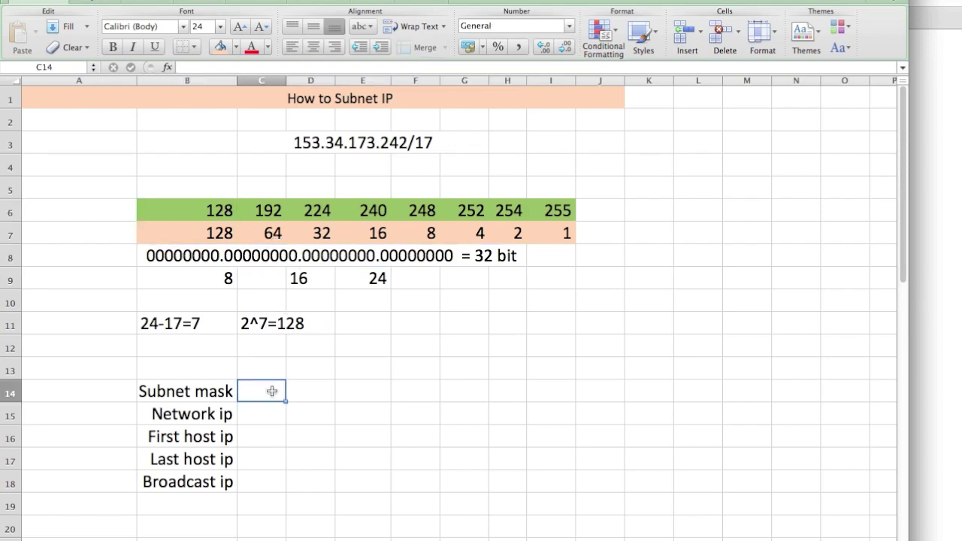
text(255.2)
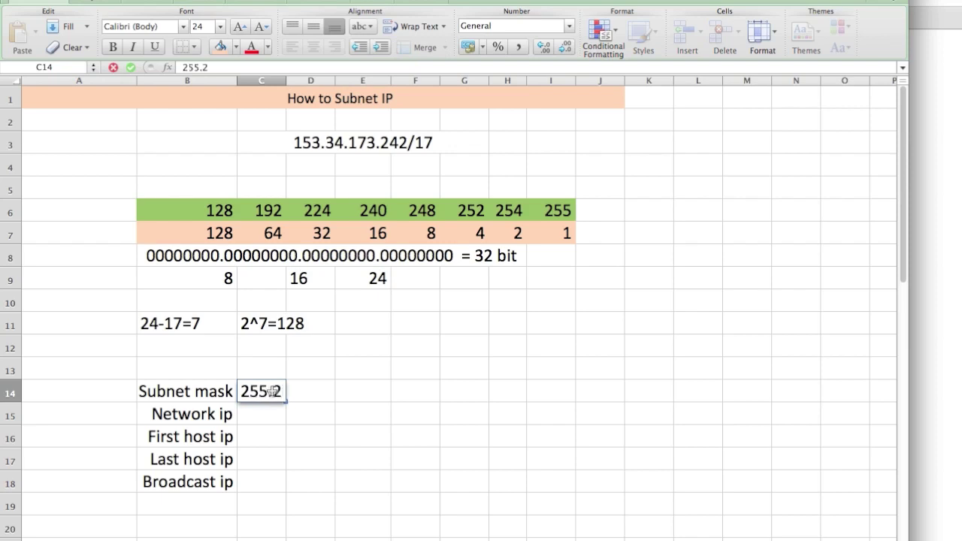
text(55.12)
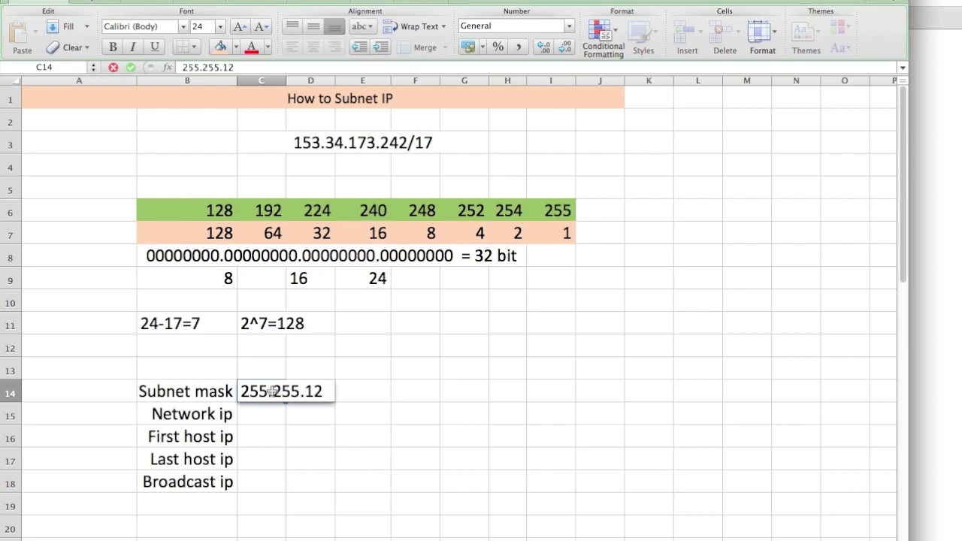
text(8.0)
click(333, 463)
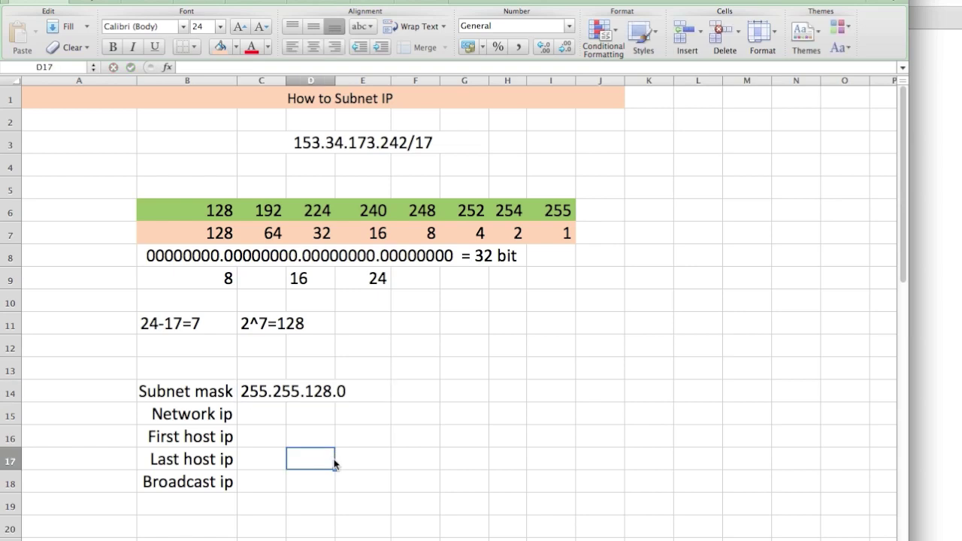
Select the Network ip cell C15, checking the 153.34.128.0 boundary in column J.
click(279, 415)
key(ctrl+End)
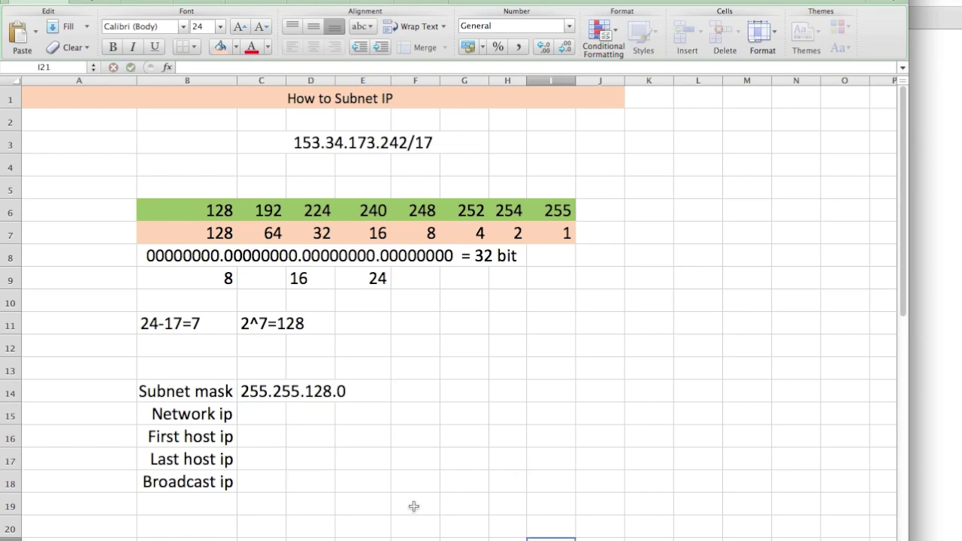
click(264, 419)
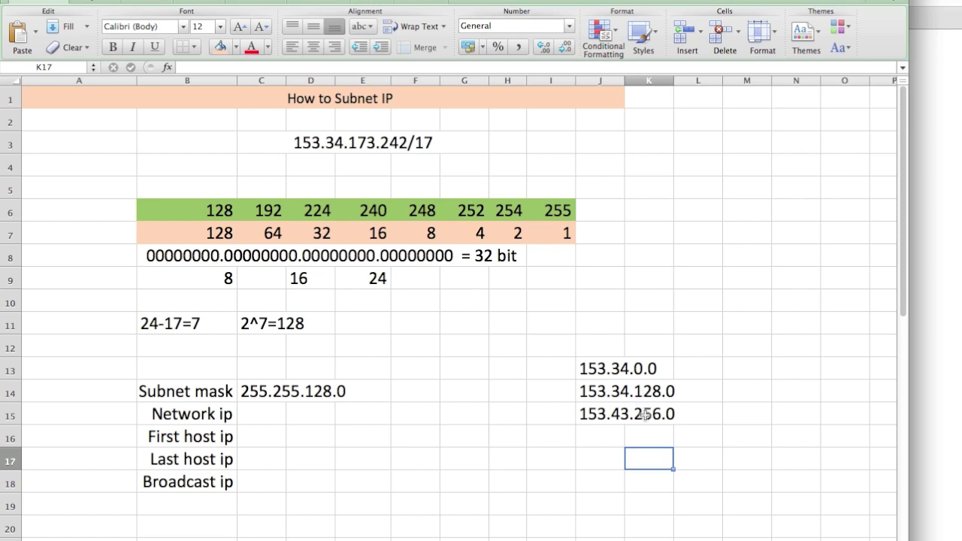
click(649, 391)
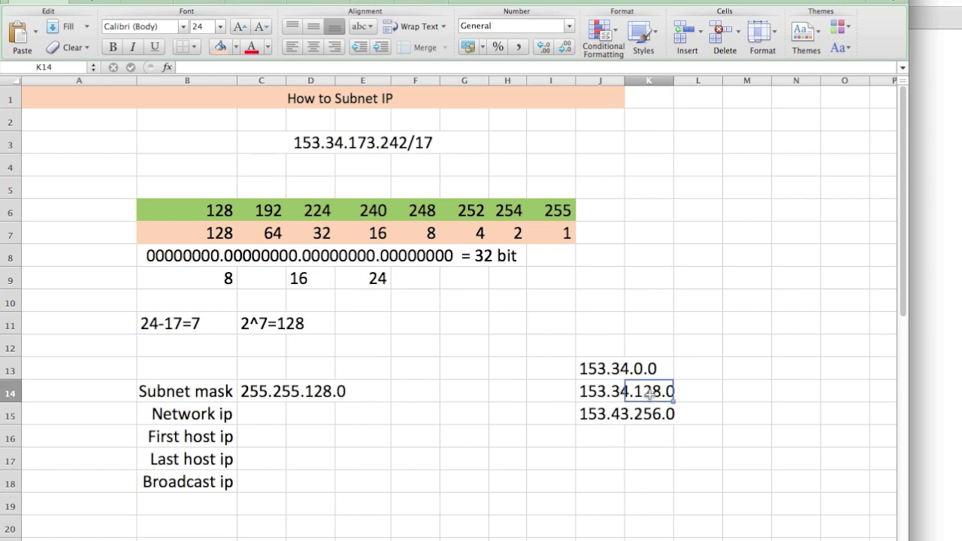
click(254, 421)
Enter network IP 153.34.128.0 in C15 and first host 153.34.128.1 in C16.
text(153)
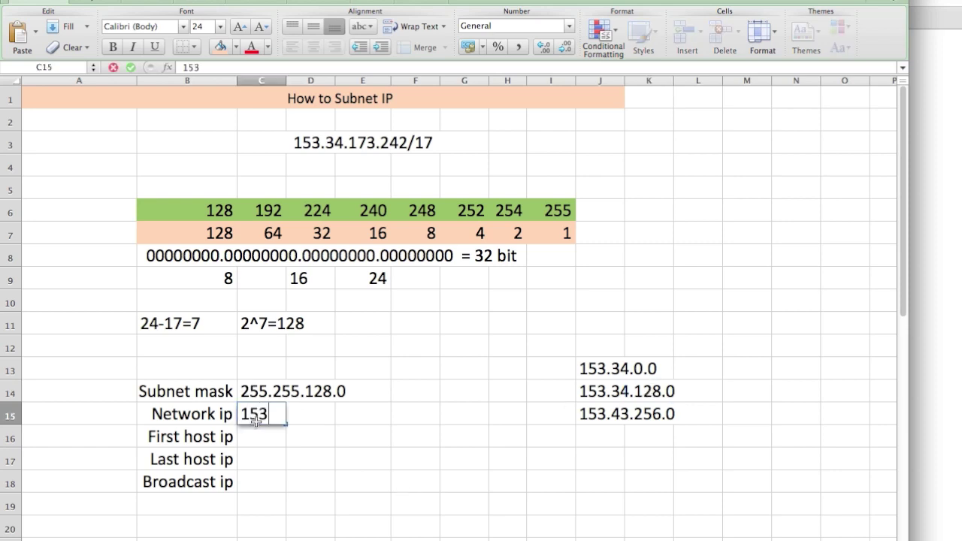
text(.34)
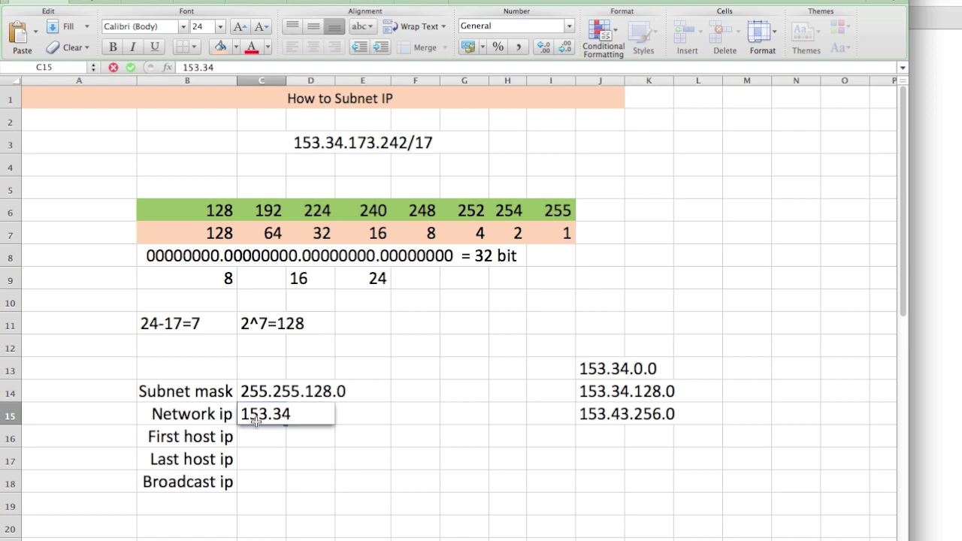
text(.128.0)
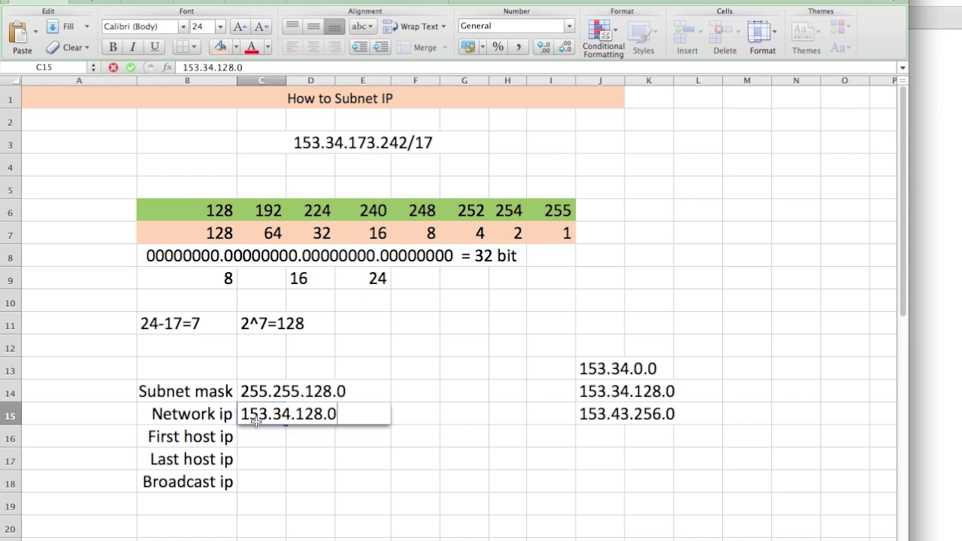
click(268, 434)
text(153)
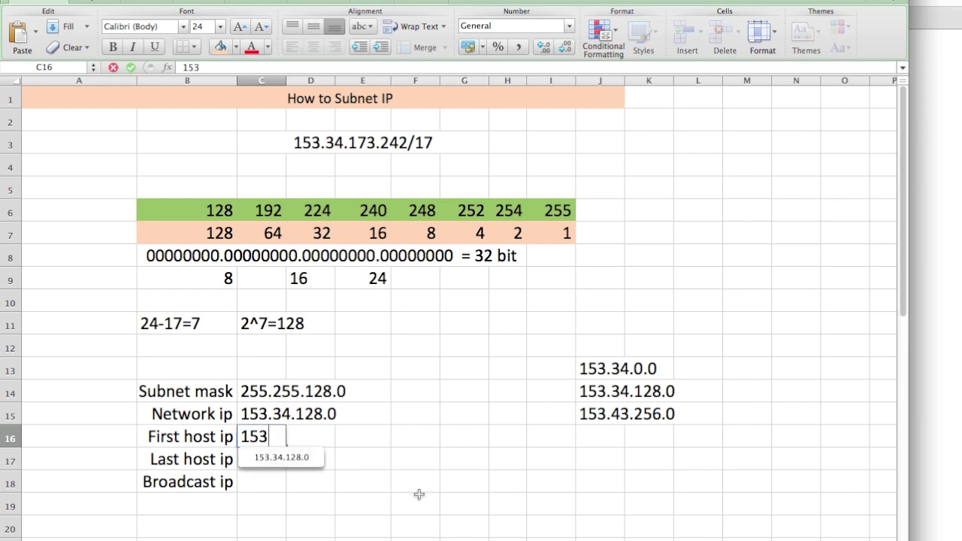
text(.34.)
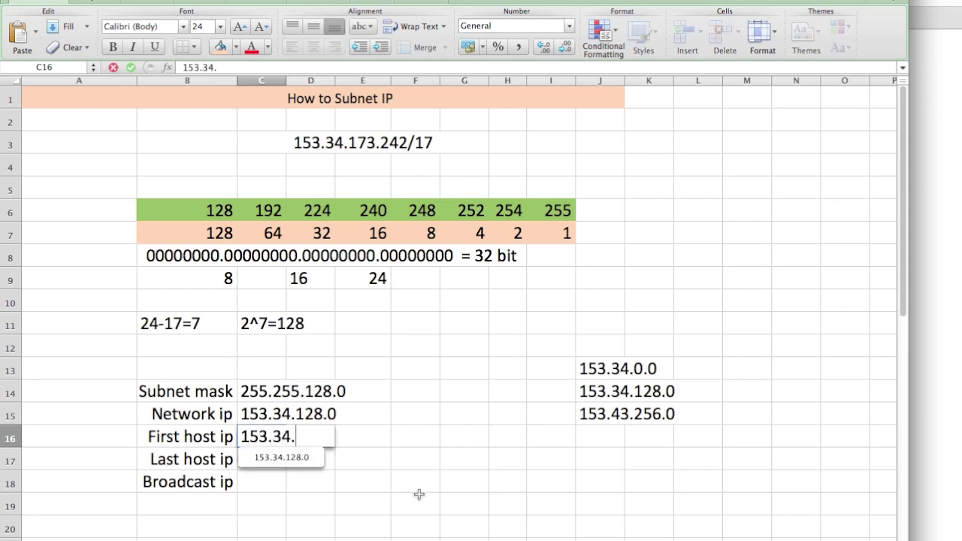
text(128.1)
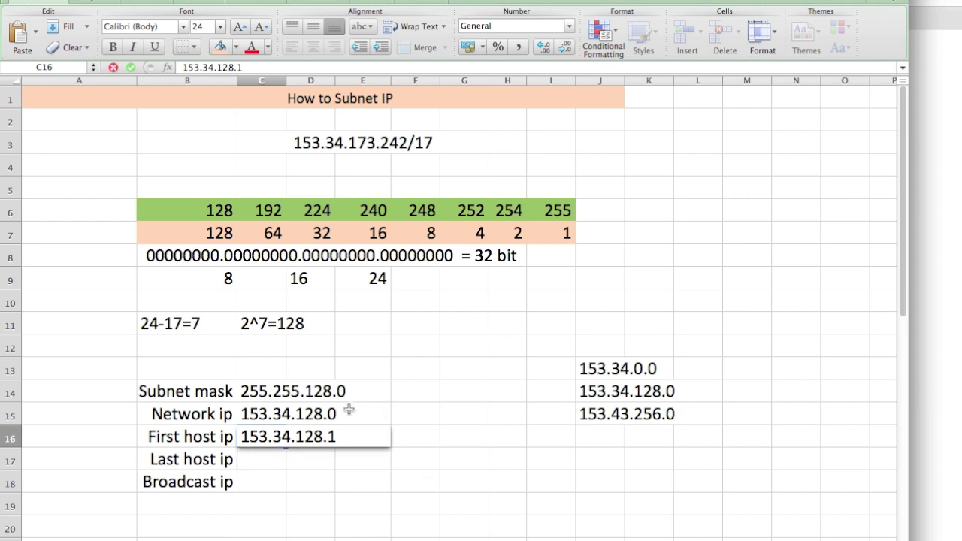
click(283, 465)
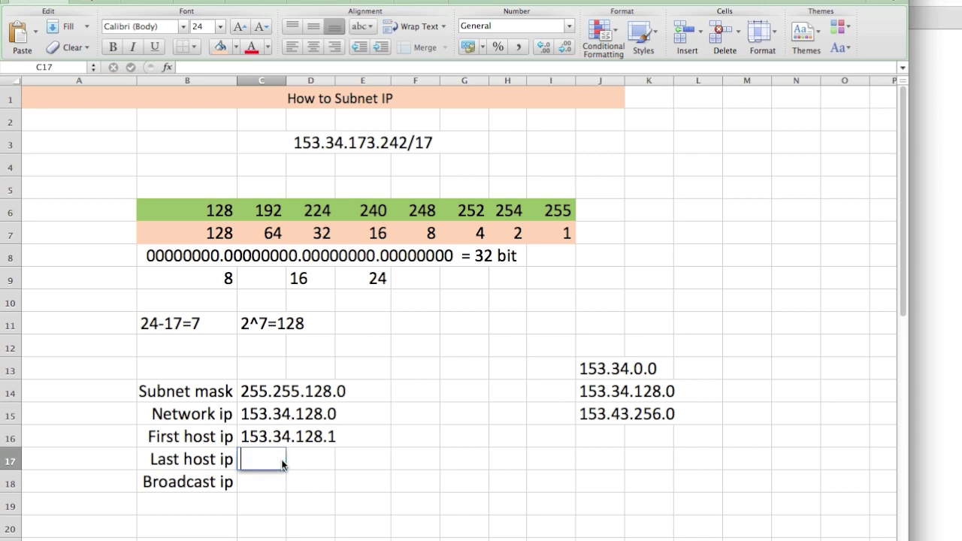
Enter last host IP 153.34.255.254 in C17, fixing a mistyped digit.
text(153)
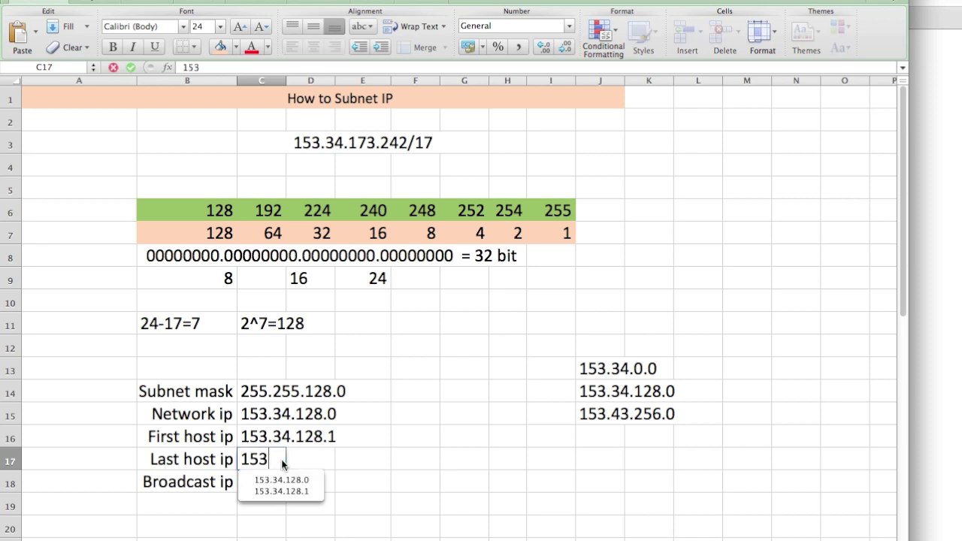
text(.34.)
text(255)
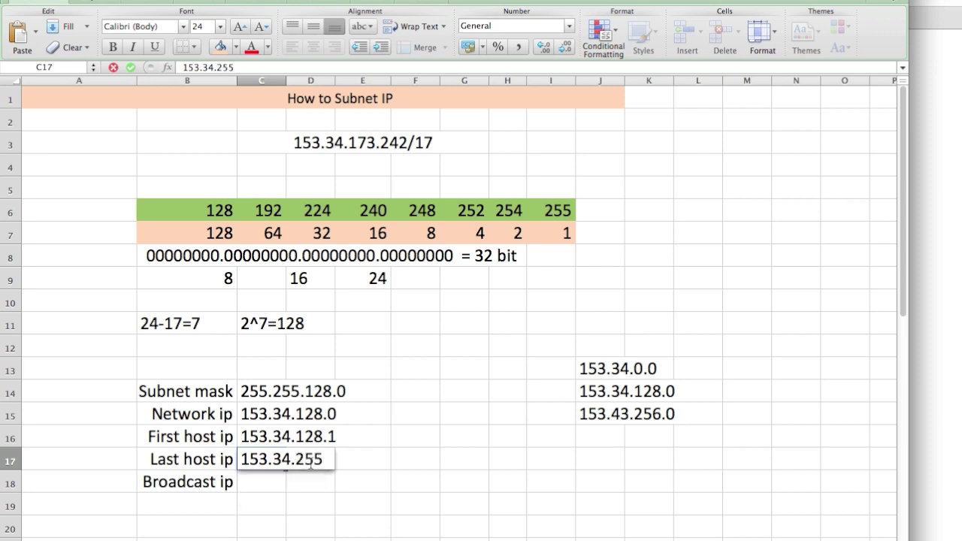
text(.254)
key(BackSpace)
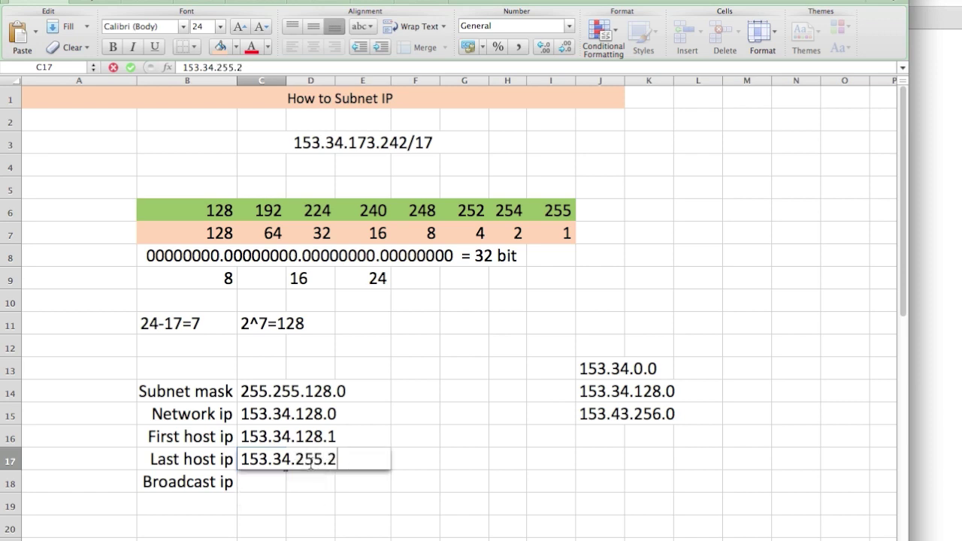
text(54)
click(271, 483)
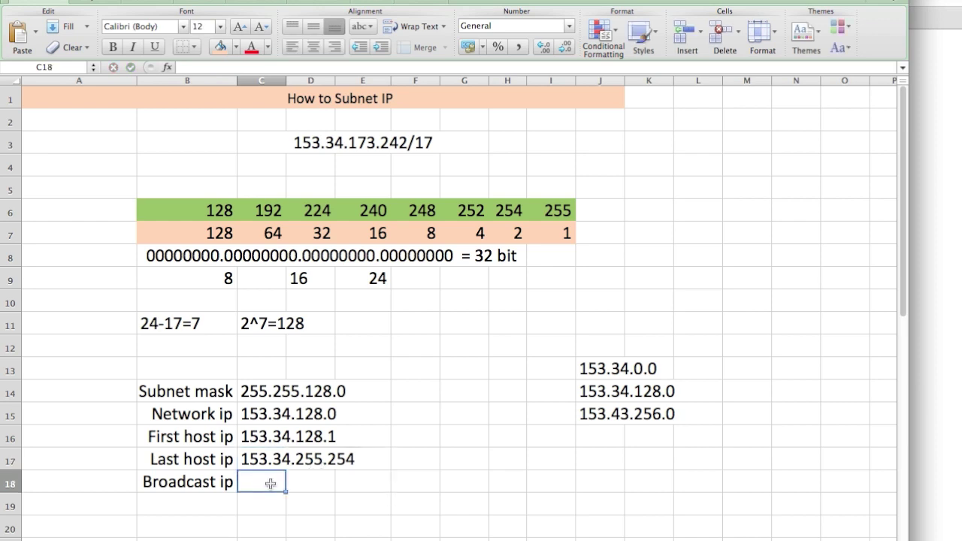
Enter broadcast IP 153.34.255.255 in C18 and commit it.
text(1)
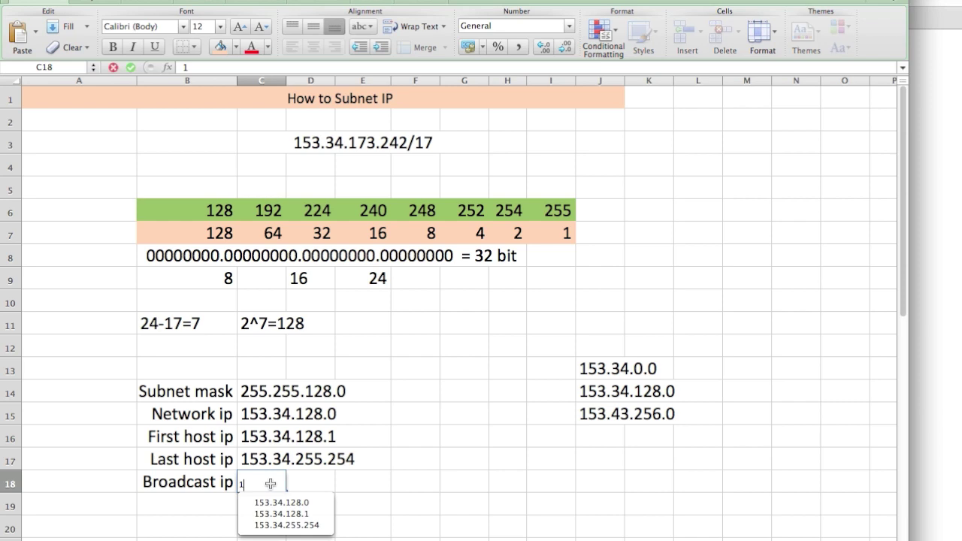
text(53.34.255)
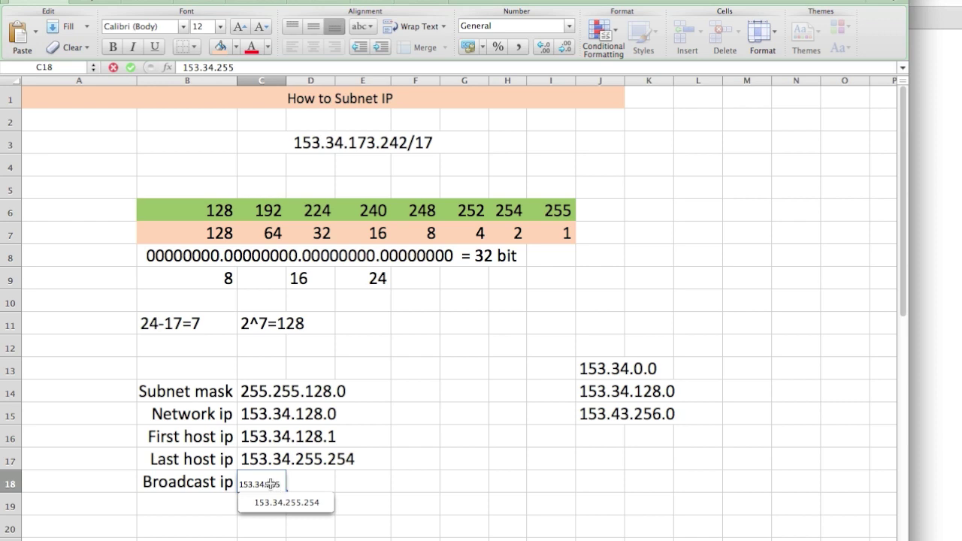
text(.255)
click(379, 531)
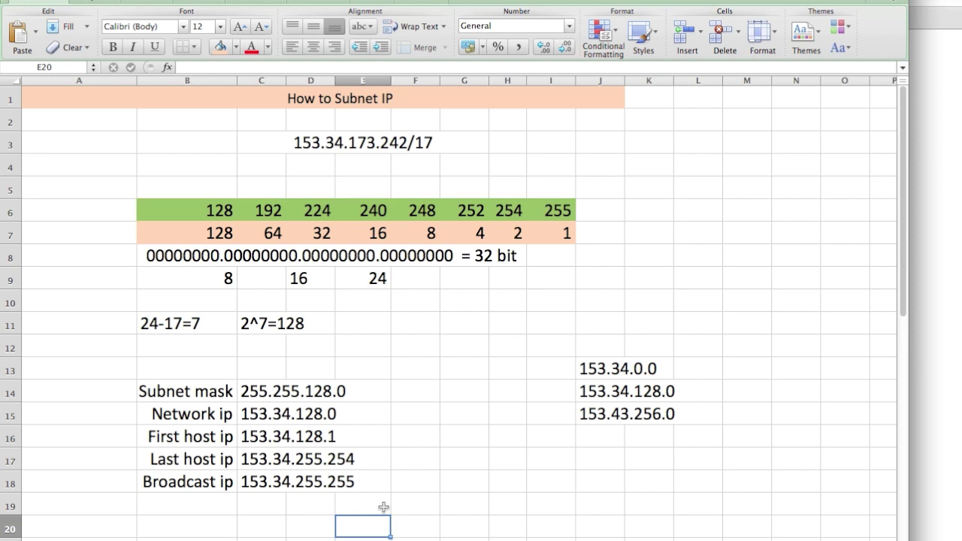
click(348, 487)
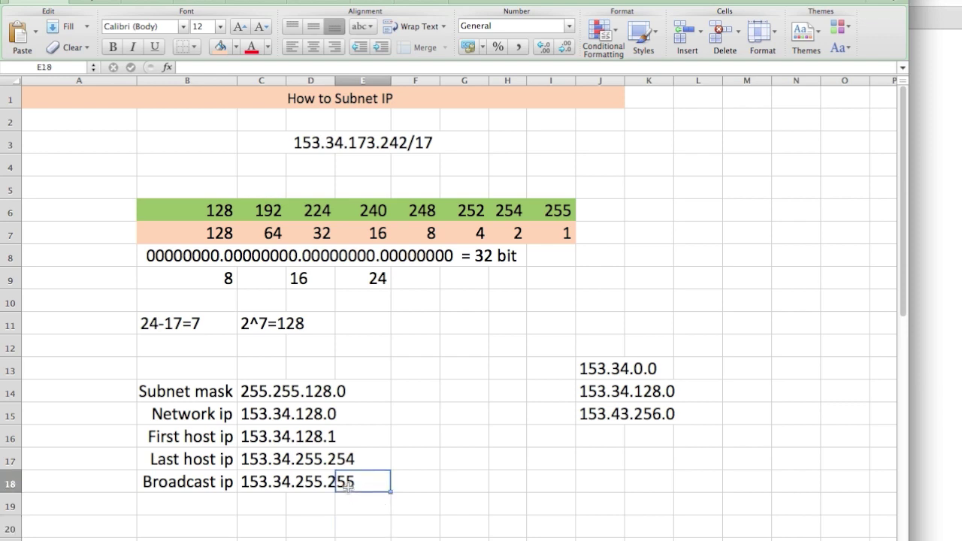
click(469, 409)
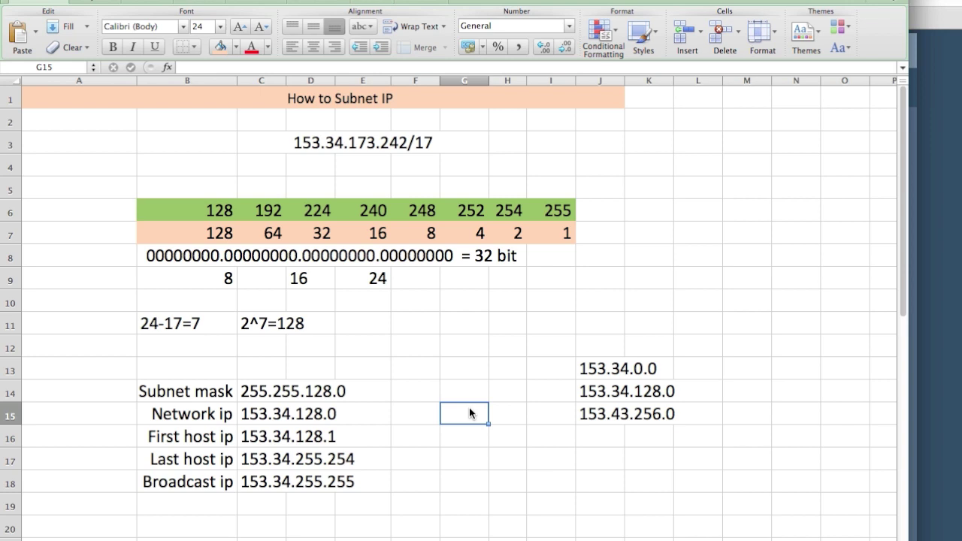
click(481, 461)
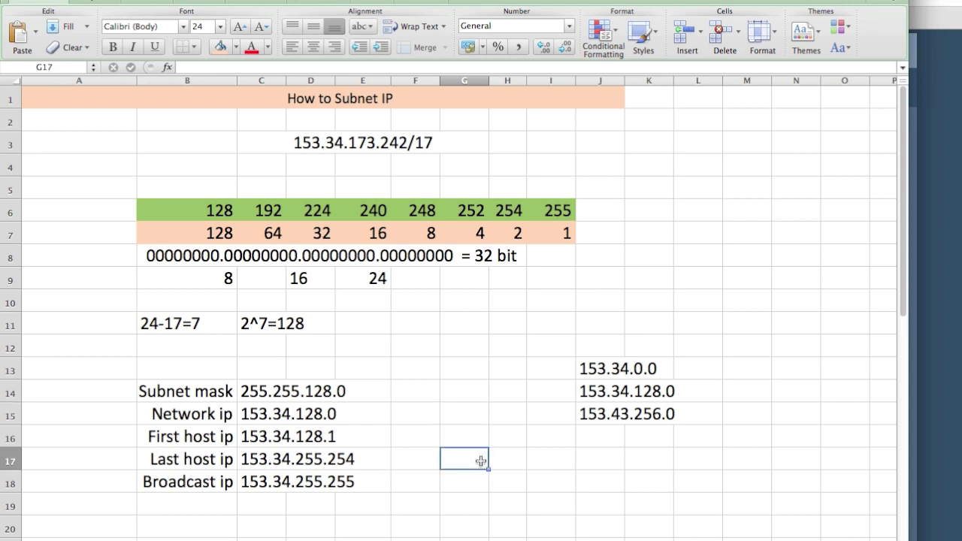